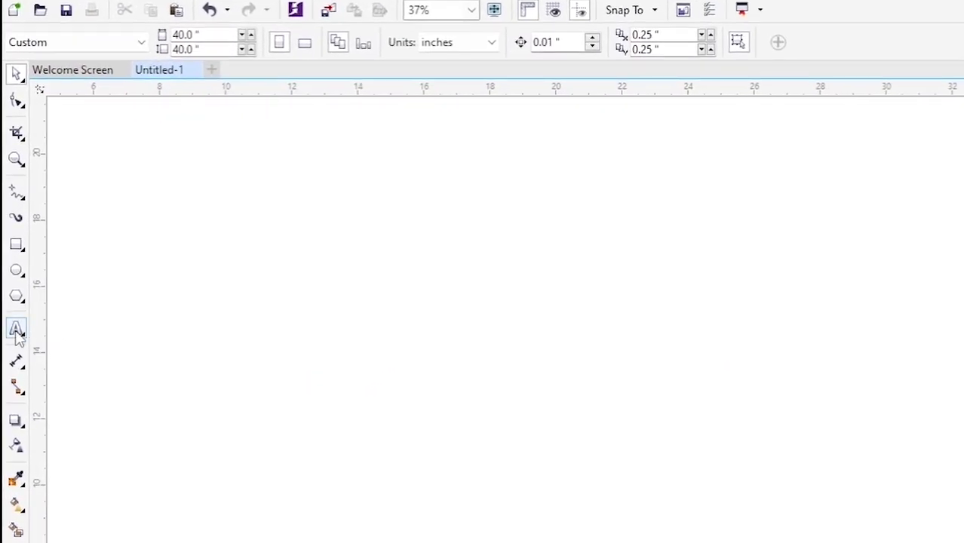
Add the artistic text SHREE in the page's middle area and enlarge it to about 10.7 inches wide.
{"action": "left_click", "coordinate": [17, 330]}
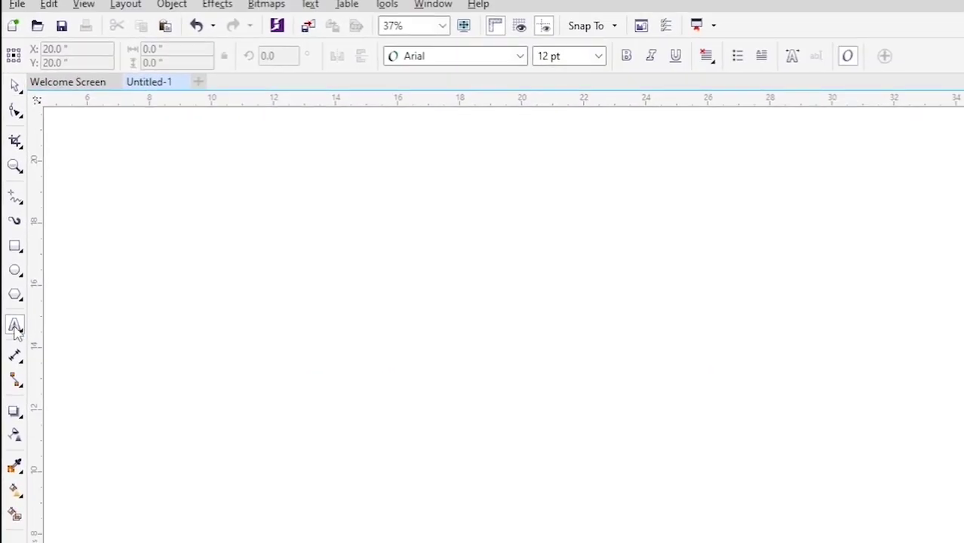
{"action": "left_click", "coordinate": [394, 256]}
{"action": "type", "text": "SHREE"}
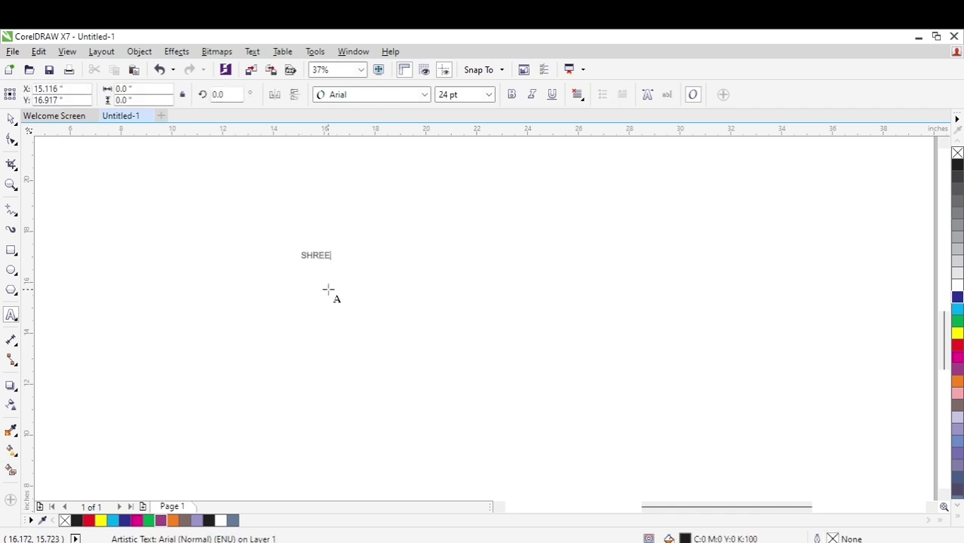
{"action": "left_click", "coordinate": [317, 255]}
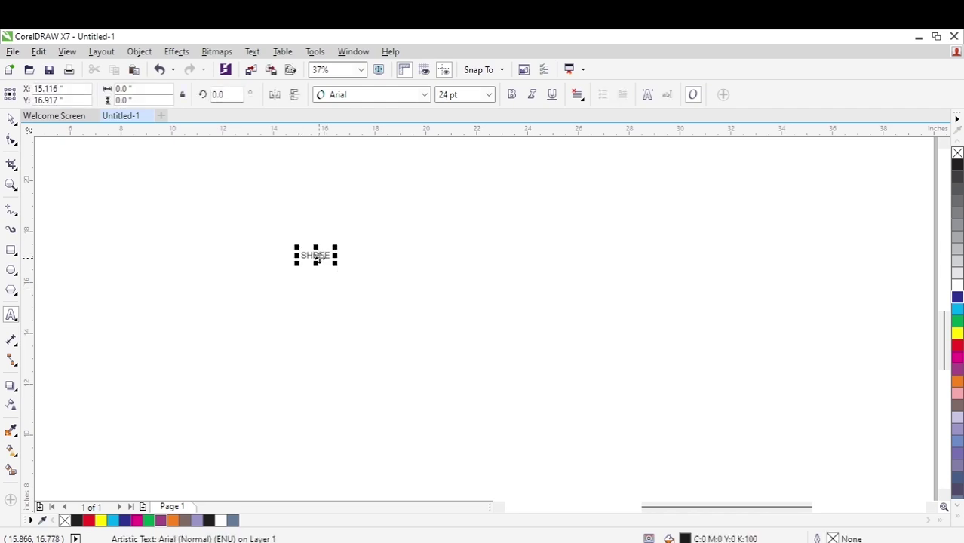
{"action": "left_click_drag", "start_coordinate": [335, 266], "coordinate": [516, 453]}
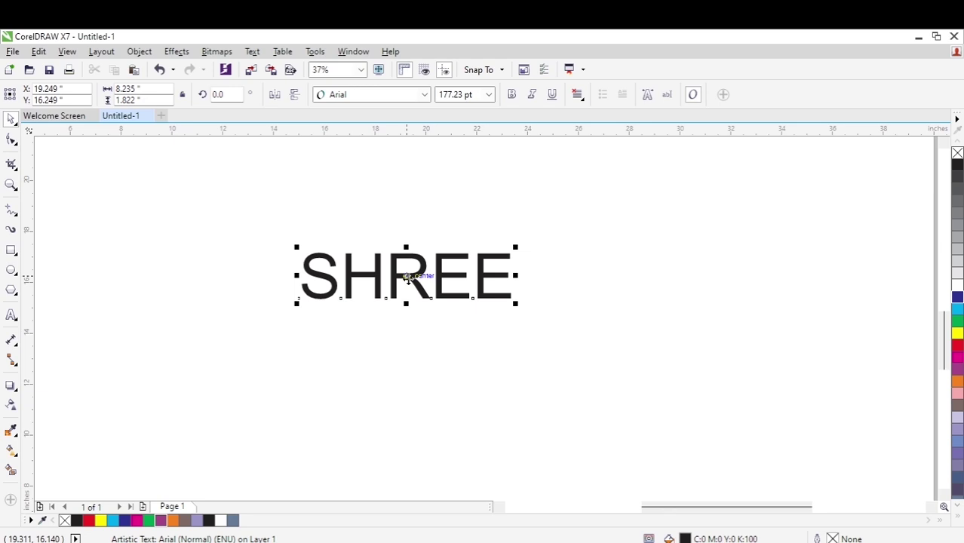
{"action": "left_click_drag", "start_coordinate": [406, 277], "coordinate": [366, 324]}
{"action": "left_click_drag", "start_coordinate": [478, 352], "coordinate": [543, 411]}
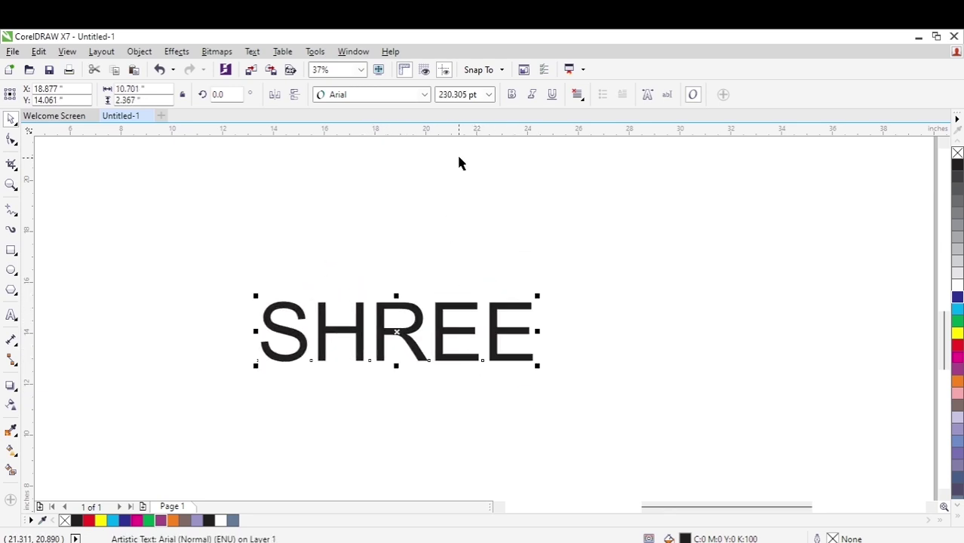
Set the font of the SHREE text to Bodoni MT (Normal).
{"action": "left_click", "coordinate": [425, 95]}
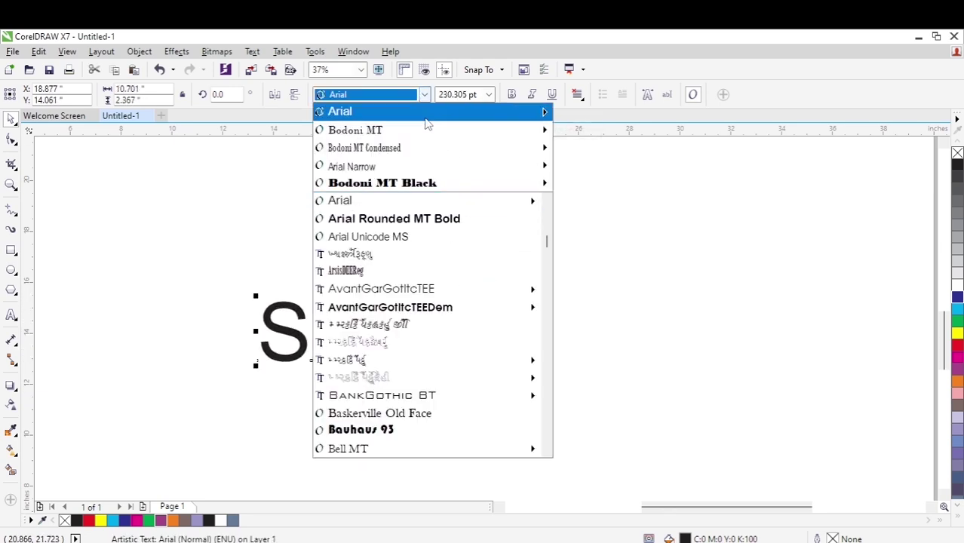
{"action": "mouse_move", "coordinate": [422, 130]}
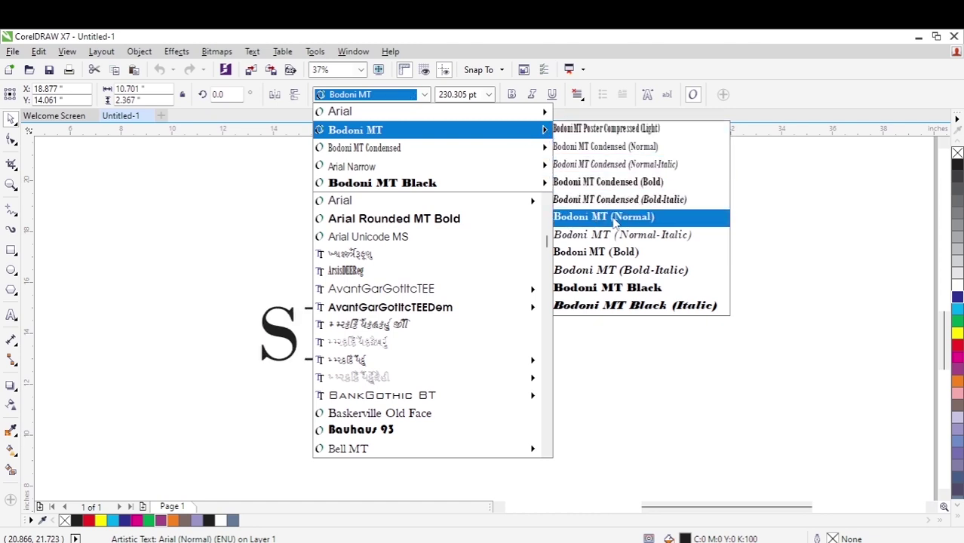
{"action": "left_click", "coordinate": [613, 217]}
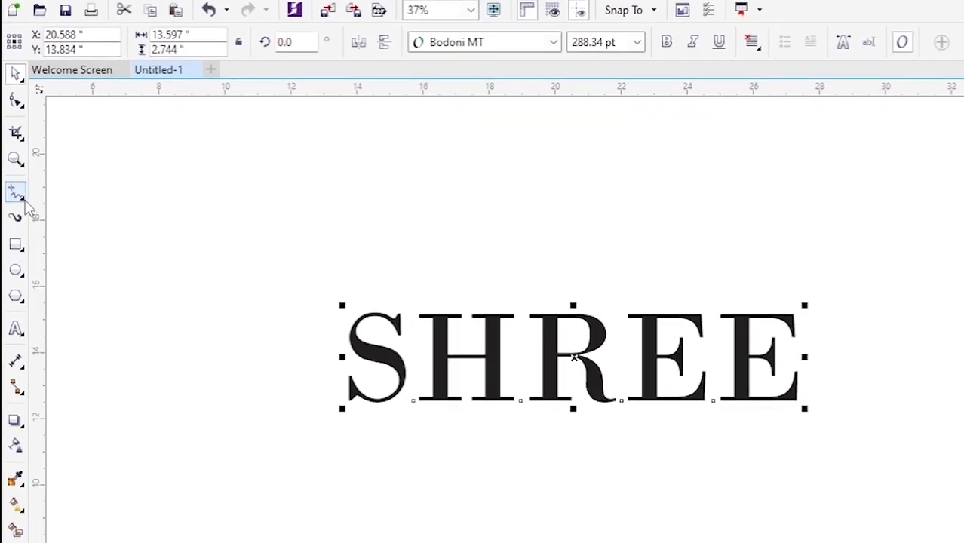
Draw a straight horizontal 2-point line about 17.2 inches long across the upper part of SHREE, extending past both ends.
{"action": "left_click", "coordinate": [24, 200]}
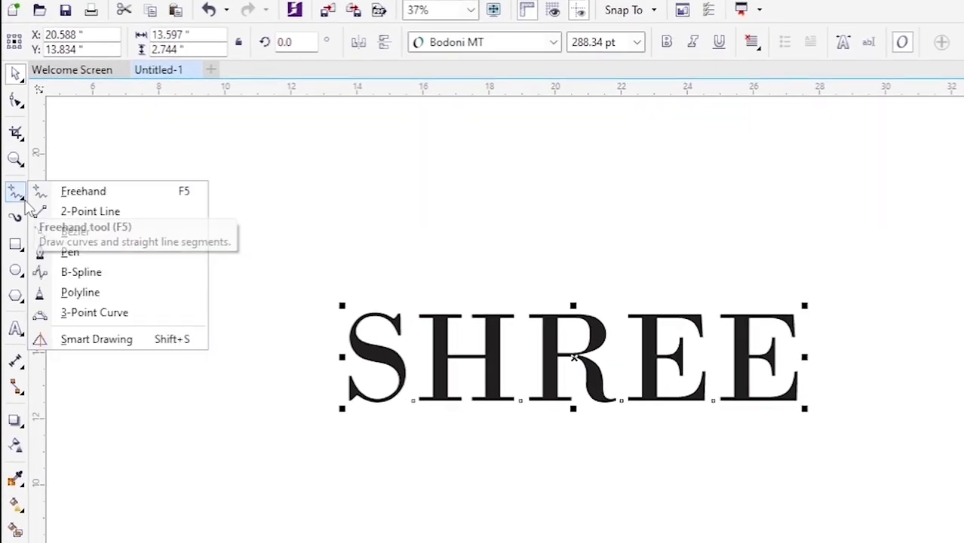
{"action": "left_click", "coordinate": [88, 213]}
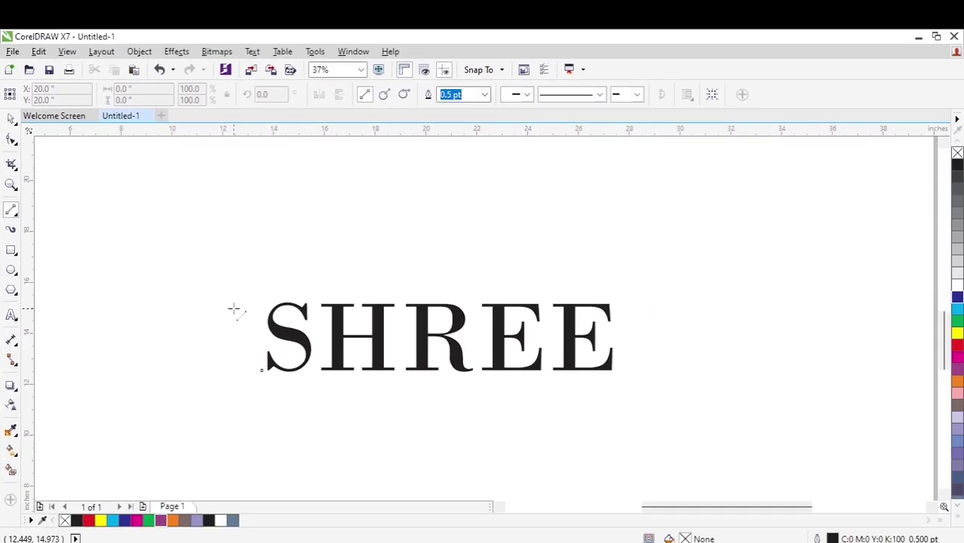
{"action": "left_click_drag", "start_coordinate": [223, 316], "coordinate": [660, 304]}
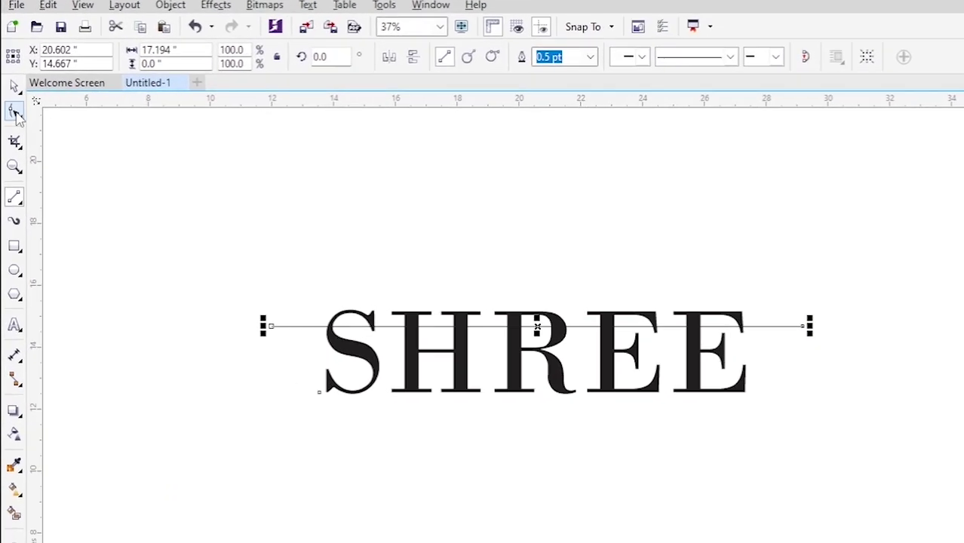
Convert the horizontal line to a curve and bend its middle downward through the letters.
{"action": "left_click", "coordinate": [11, 139]}
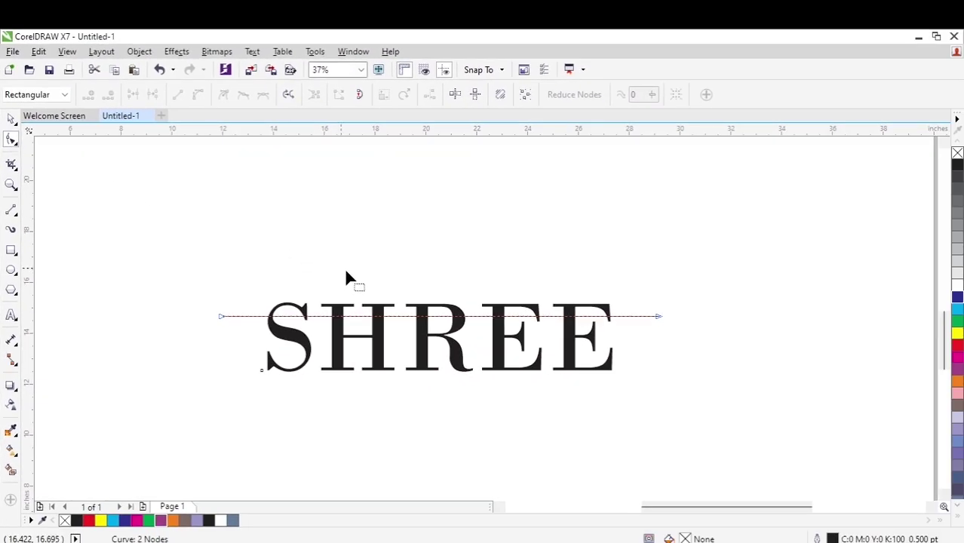
{"action": "scroll", "coordinate": [444, 323], "scroll_direction": "up", "scroll_amount": 3}
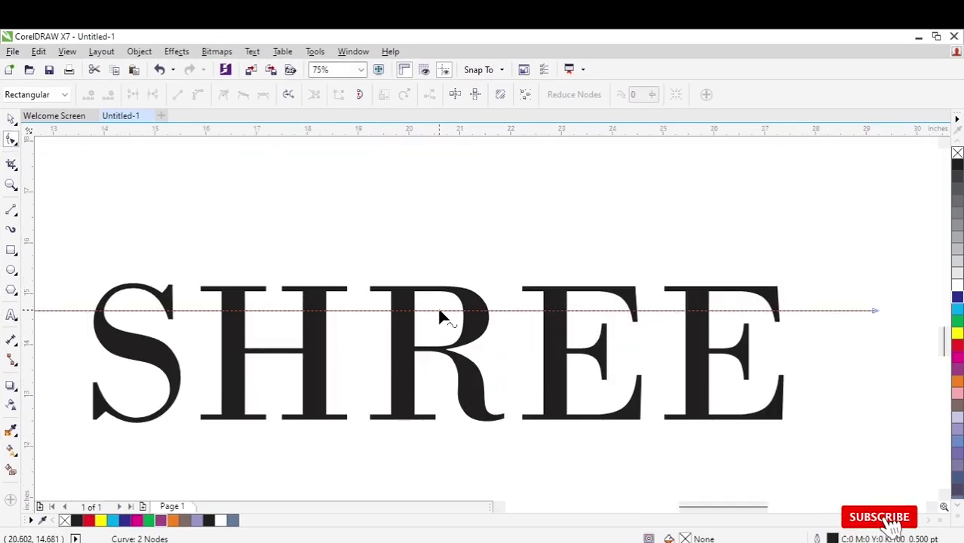
{"action": "left_click", "coordinate": [440, 310]}
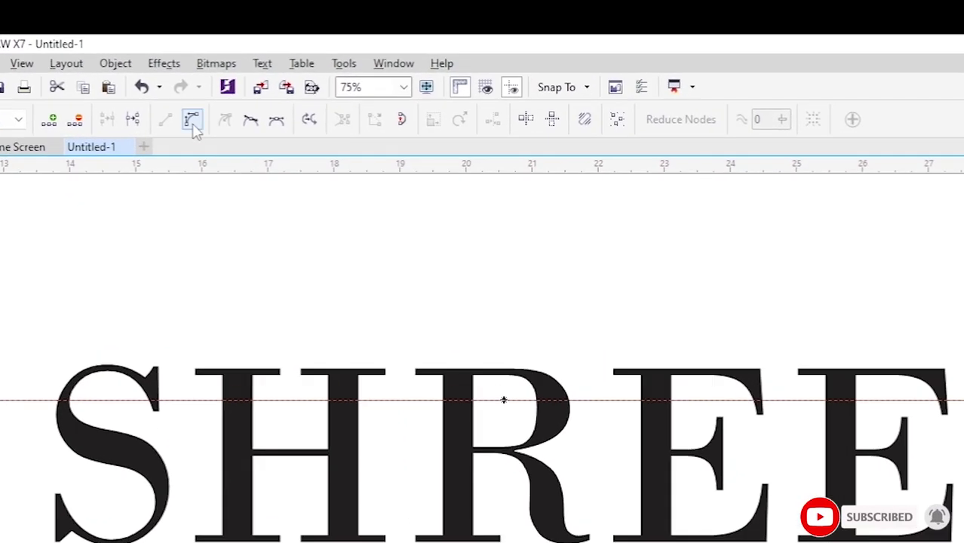
{"action": "left_click", "coordinate": [193, 124]}
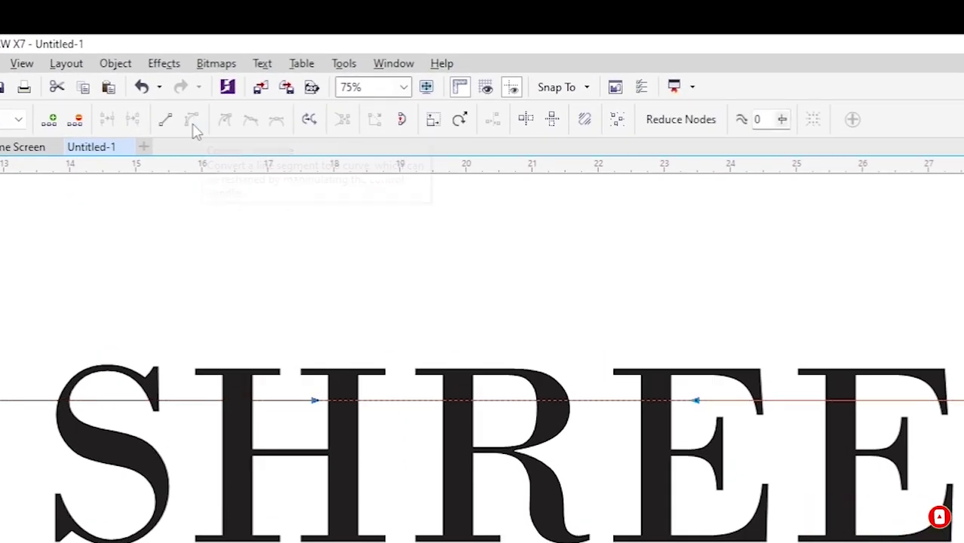
{"action": "scroll", "coordinate": [502, 310], "scroll_direction": "left", "scroll_amount": 1}
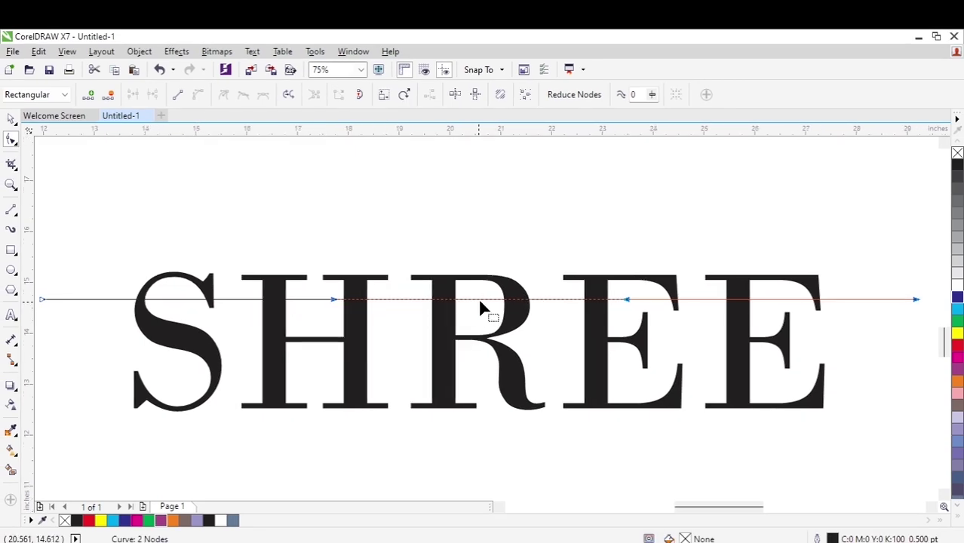
{"action": "left_click_drag", "start_coordinate": [481, 300], "coordinate": [489, 349]}
Raise both end nodes of the curve slightly and move them outward to deepen its arc.
{"action": "scroll", "coordinate": [483, 320], "scroll_direction": "down", "scroll_amount": 2}
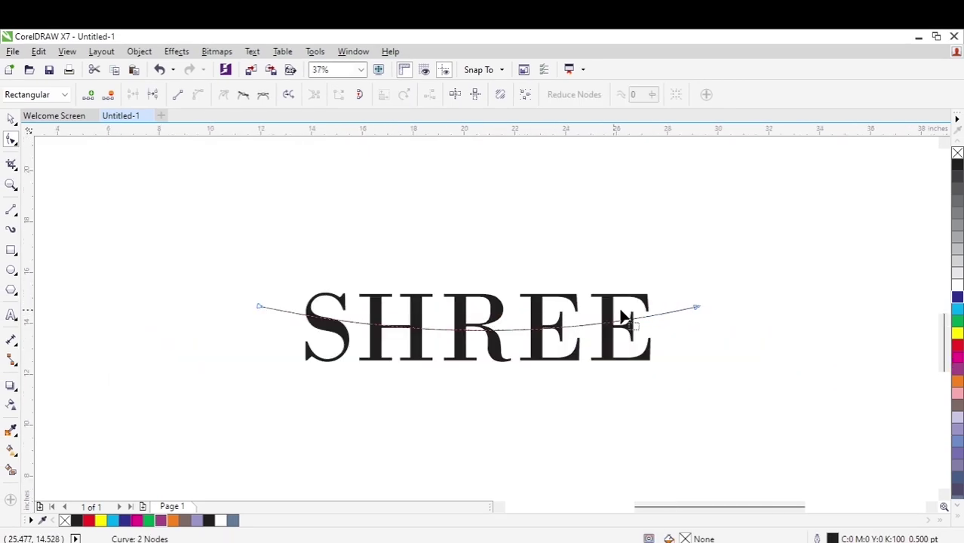
{"action": "scroll", "coordinate": [695, 313], "scroll_direction": "left", "scroll_amount": 3}
{"action": "left_click_drag", "start_coordinate": [809, 303], "coordinate": [815, 294]}
{"action": "scroll", "coordinate": [815, 297], "scroll_direction": "up", "scroll_amount": 4}
{"action": "left_click_drag", "start_coordinate": [856, 268], "coordinate": [856, 260]}
{"action": "scroll", "coordinate": [717, 329], "scroll_direction": "down", "scroll_amount": 4}
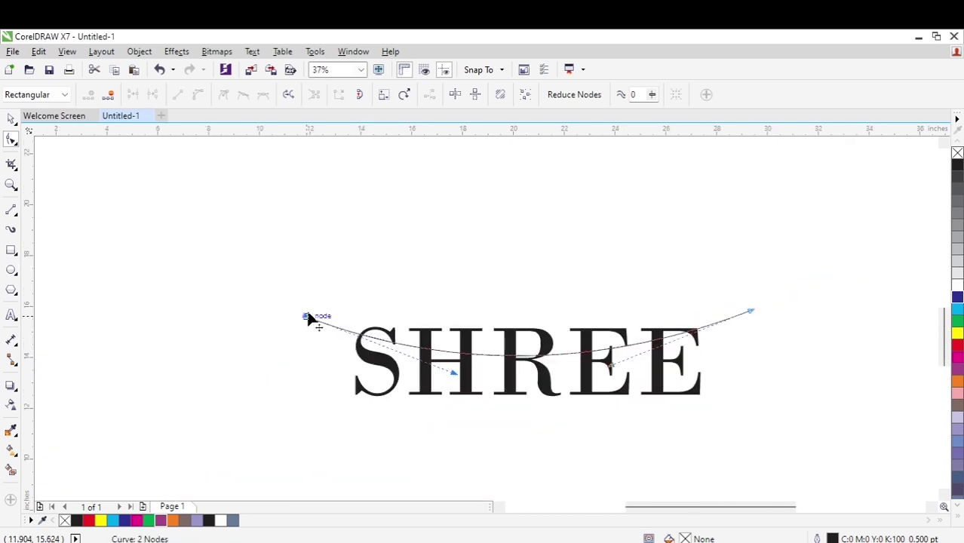
{"action": "left_click_drag", "start_coordinate": [311, 316], "coordinate": [300, 308]}
Bend the middle of the curve down to the junction at the centre of the letter R.
{"action": "scroll", "coordinate": [508, 385], "scroll_direction": "up", "scroll_amount": 2}
{"action": "scroll", "coordinate": [366, 349], "scroll_direction": "down", "scroll_amount": 1}
{"action": "scroll", "coordinate": [490, 352], "scroll_direction": "up", "scroll_amount": 1}
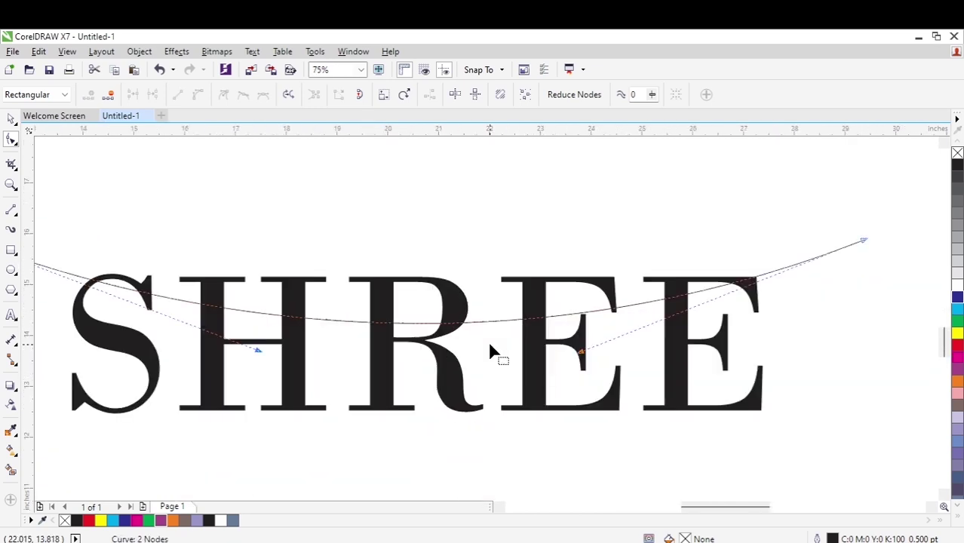
{"action": "scroll", "coordinate": [533, 332], "scroll_direction": "down", "scroll_amount": 1}
{"action": "scroll", "coordinate": [476, 322], "scroll_direction": "up", "scroll_amount": 1}
{"action": "left_click_drag", "start_coordinate": [472, 319], "coordinate": [473, 334]}
{"action": "scroll", "coordinate": [472, 335], "scroll_direction": "up", "scroll_amount": 2}
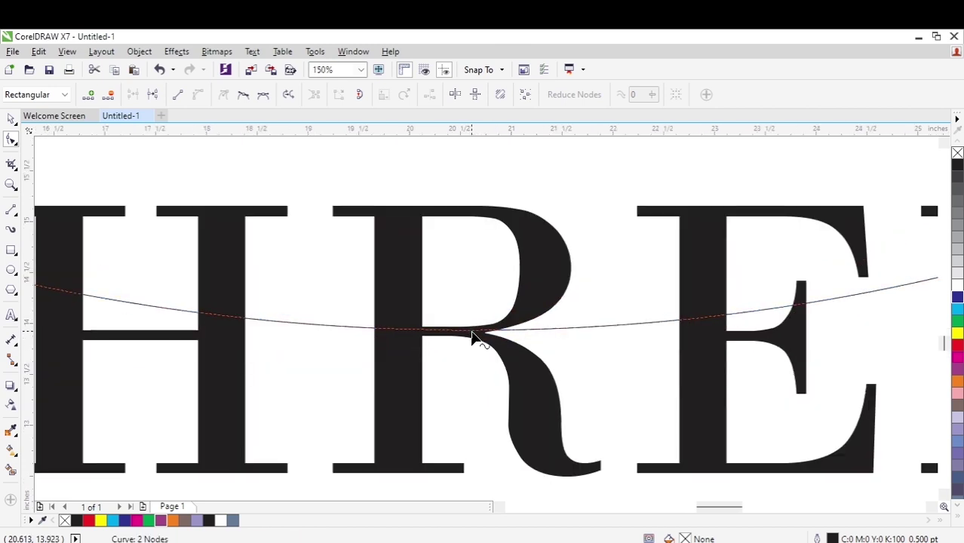
{"action": "scroll", "coordinate": [471, 333], "scroll_direction": "down", "scroll_amount": 4}
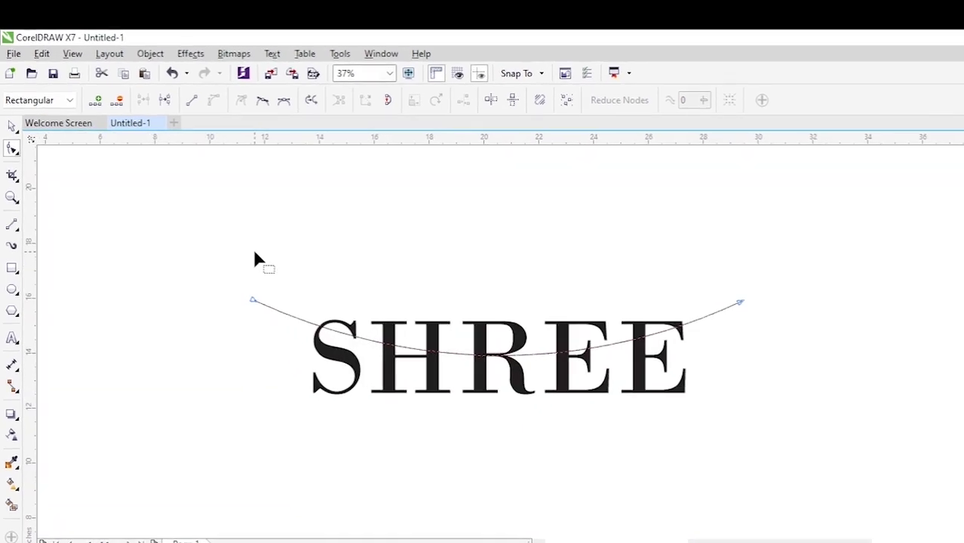
Make a vertically mirrored copy of the curve below the original so the two arcs meet at the R's centre.
{"action": "left_click", "coordinate": [14, 148]}
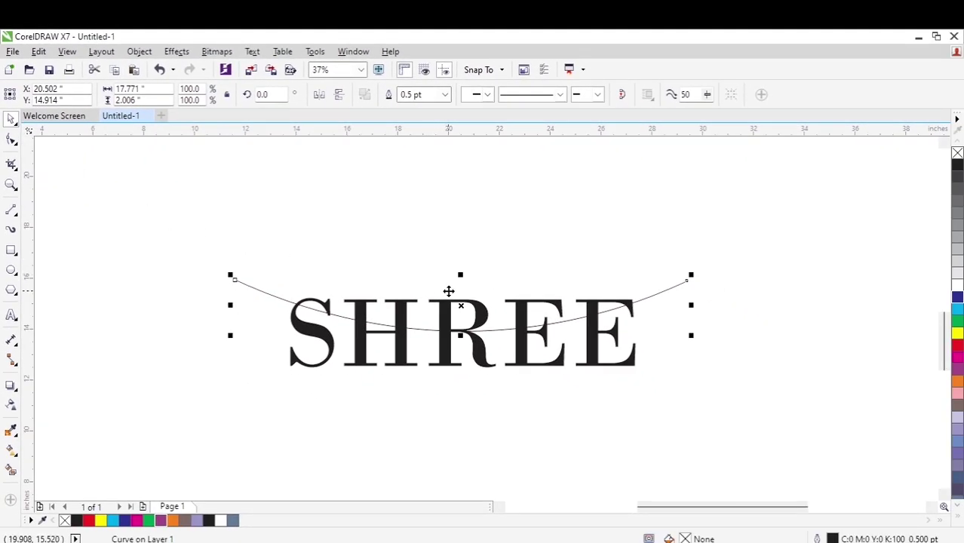
{"action": "scroll", "coordinate": [473, 298], "scroll_direction": "up", "scroll_amount": 2}
{"action": "scroll", "coordinate": [473, 299], "scroll_direction": "down", "scroll_amount": 2}
{"action": "left_click_drag", "start_coordinate": [461, 273], "coordinate": [463, 359]}
{"action": "scroll", "coordinate": [448, 323], "scroll_direction": "up", "scroll_amount": 2}
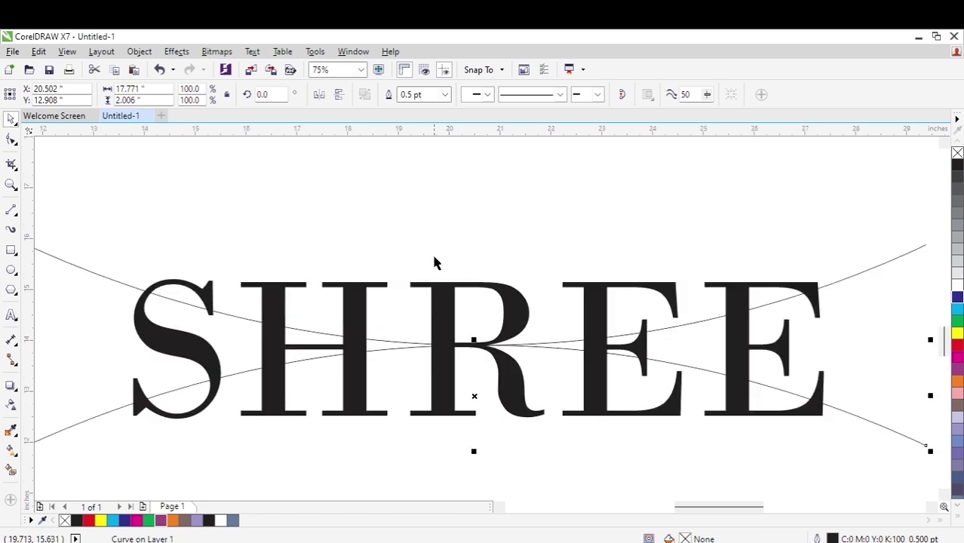
{"action": "scroll", "coordinate": [434, 263], "scroll_direction": "down", "scroll_amount": 2}
{"action": "scroll", "coordinate": [468, 302], "scroll_direction": "up", "scroll_amount": 2}
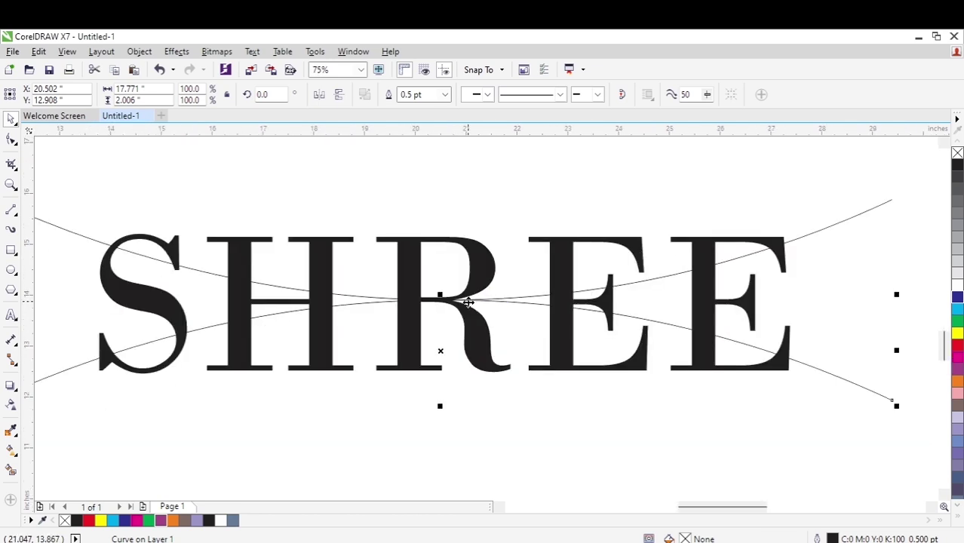
Smart-fill the letter parts above the upper curve in blue-grey with a 0.5 pt black outline, from S to the last E.
{"action": "scroll", "coordinate": [468, 302], "scroll_direction": "down", "scroll_amount": 2}
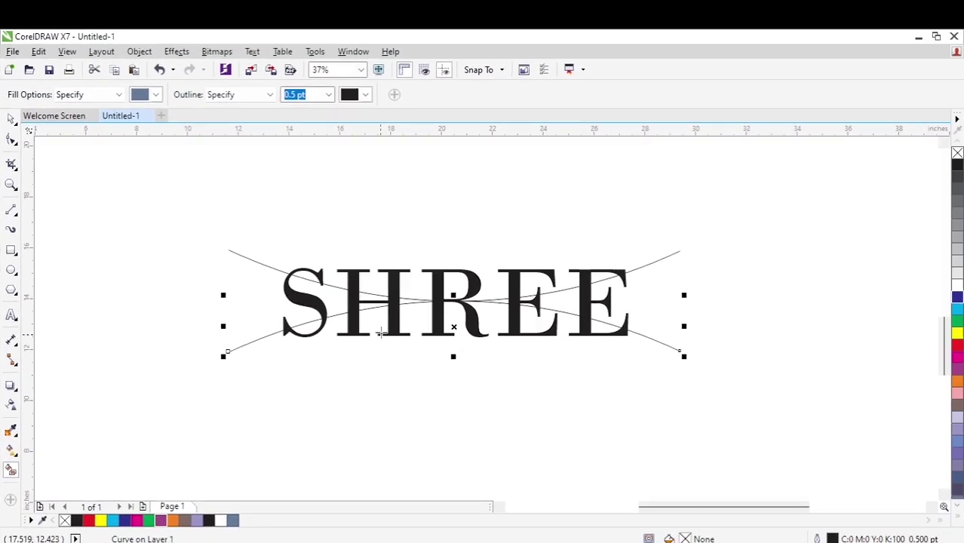
{"action": "scroll", "coordinate": [436, 182], "scroll_direction": "up", "scroll_amount": 2}
{"action": "left_click", "coordinate": [255, 237]}
{"action": "left_click", "coordinate": [322, 246]}
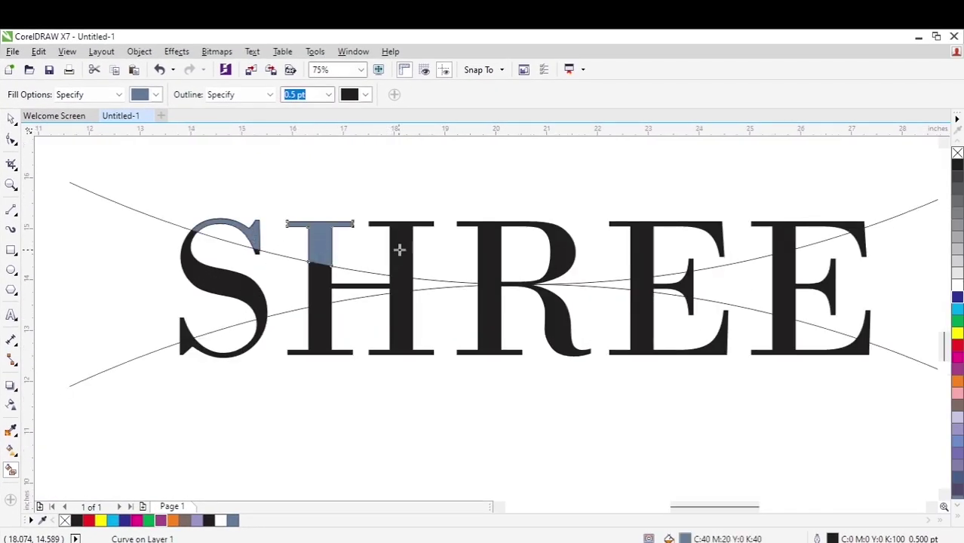
{"action": "left_click", "coordinate": [400, 249]}
{"action": "left_click", "coordinate": [489, 259]}
{"action": "left_click", "coordinate": [652, 257]}
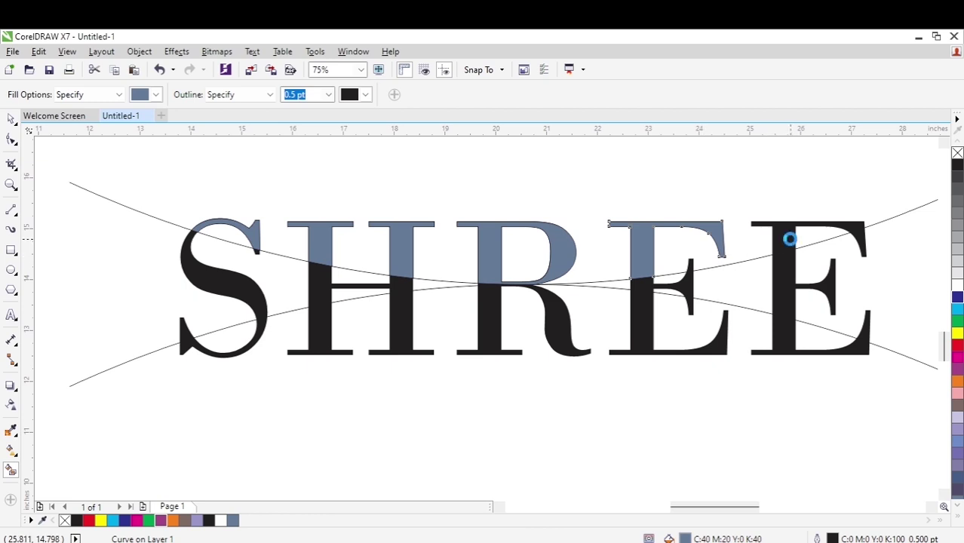
{"action": "left_click", "coordinate": [789, 239]}
Smart-fill the middle and lower pieces of both E letters with the same blue-grey.
{"action": "left_click", "coordinate": [834, 274]}
{"action": "left_click", "coordinate": [786, 352]}
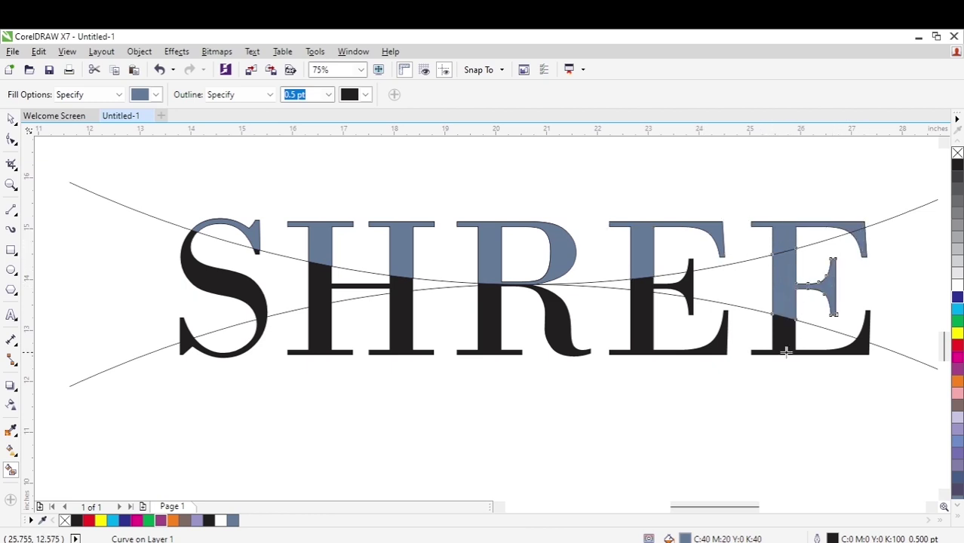
{"action": "left_click", "coordinate": [865, 329]}
{"action": "left_click", "coordinate": [645, 312]}
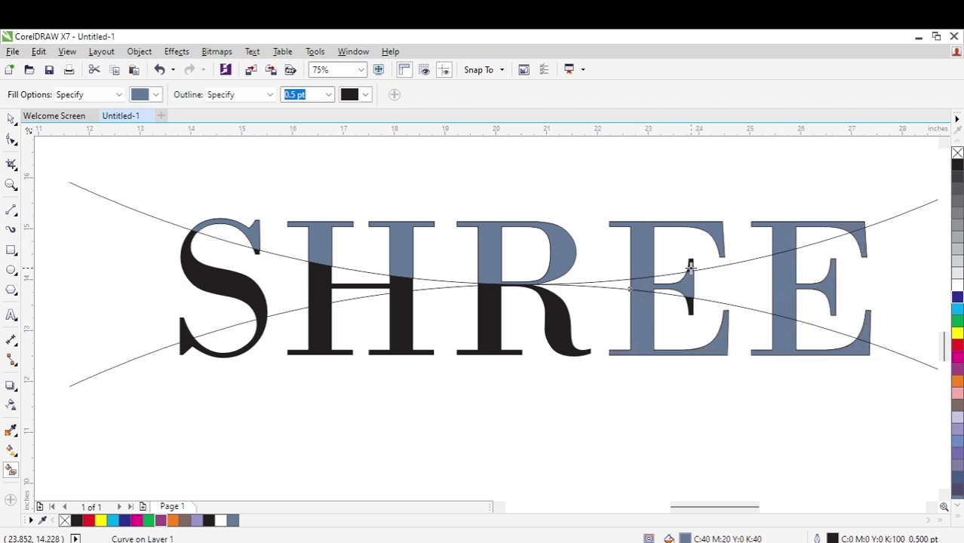
{"action": "left_click", "coordinate": [691, 303]}
Smart-fill the lower part of the R and the remaining large pieces of the H and S in blue-grey.
{"action": "left_click", "coordinate": [490, 326]}
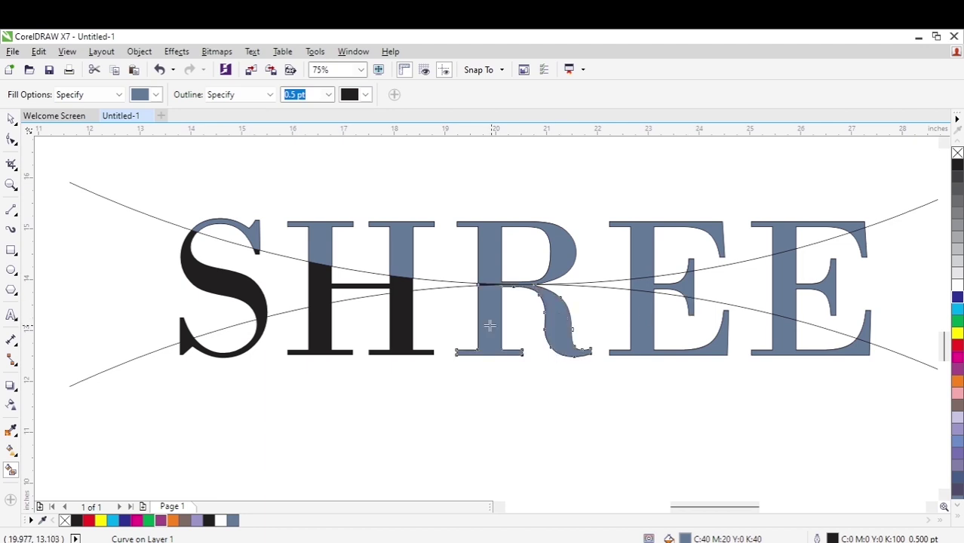
{"action": "left_click", "coordinate": [404, 308]}
{"action": "left_click", "coordinate": [318, 280]}
{"action": "left_click", "coordinate": [317, 328]}
{"action": "left_click", "coordinate": [239, 288]}
{"action": "left_click", "coordinate": [259, 335]}
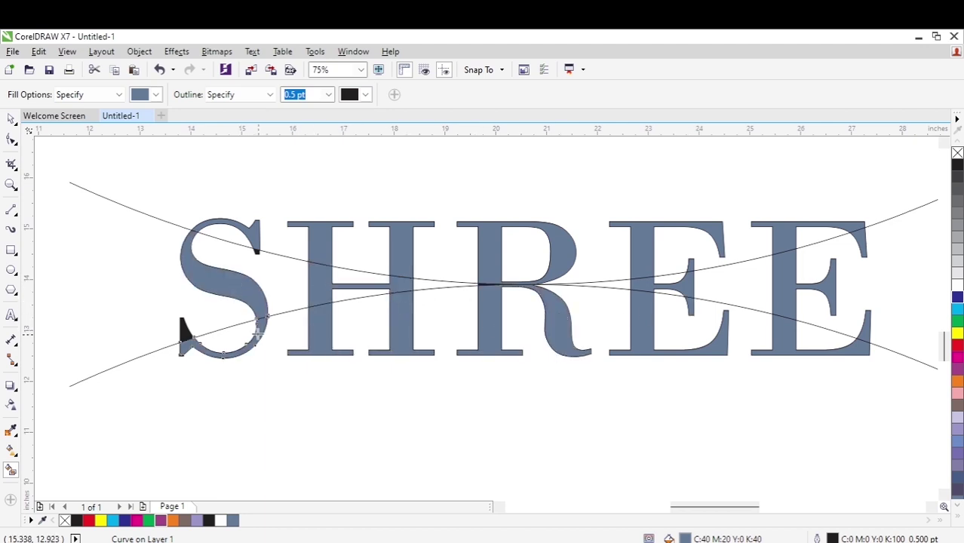
{"action": "left_click", "coordinate": [182, 332]}
Smart-fill the small leftover tip of the S's upper serif and the thin sliver between the curves in the R.
{"action": "scroll", "coordinate": [245, 260], "scroll_direction": "up", "scroll_amount": 3}
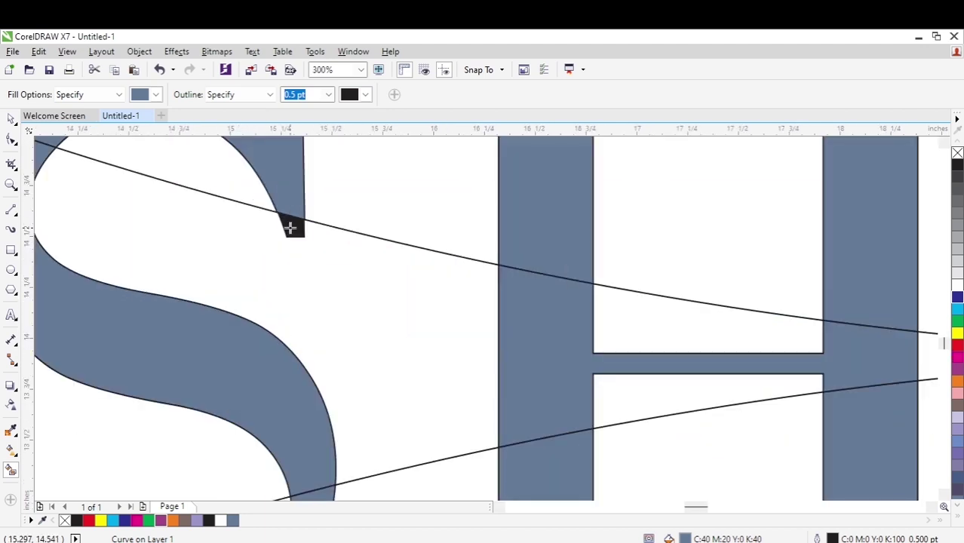
{"action": "left_click", "coordinate": [290, 228]}
{"action": "scroll", "coordinate": [290, 228], "scroll_direction": "down", "scroll_amount": 3}
{"action": "scroll", "coordinate": [523, 286], "scroll_direction": "up", "scroll_amount": 3}
{"action": "scroll", "coordinate": [401, 263], "scroll_direction": "up", "scroll_amount": 2}
{"action": "left_click", "coordinate": [401, 263]}
{"action": "scroll", "coordinate": [498, 273], "scroll_direction": "down", "scroll_amount": 2}
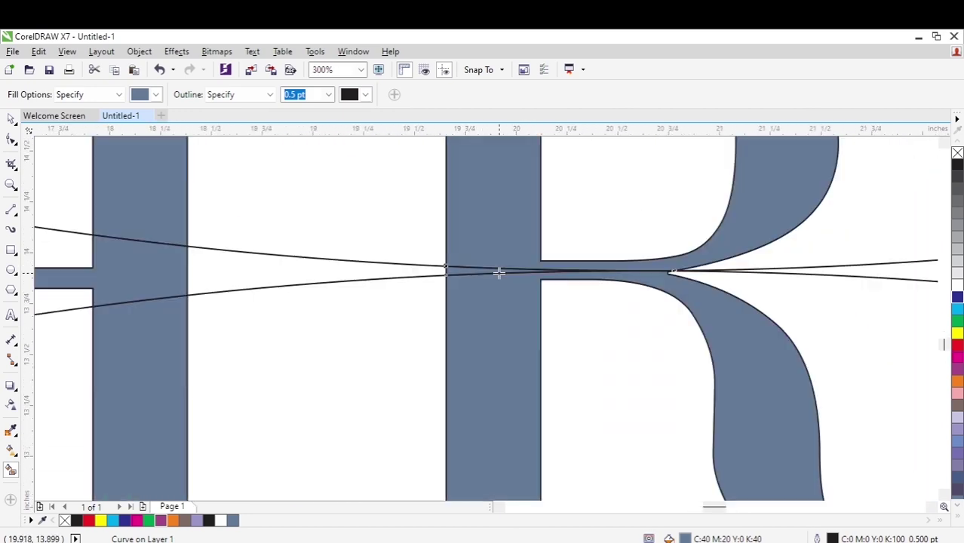
{"action": "scroll", "coordinate": [498, 273], "scroll_direction": "down", "scroll_amount": 2}
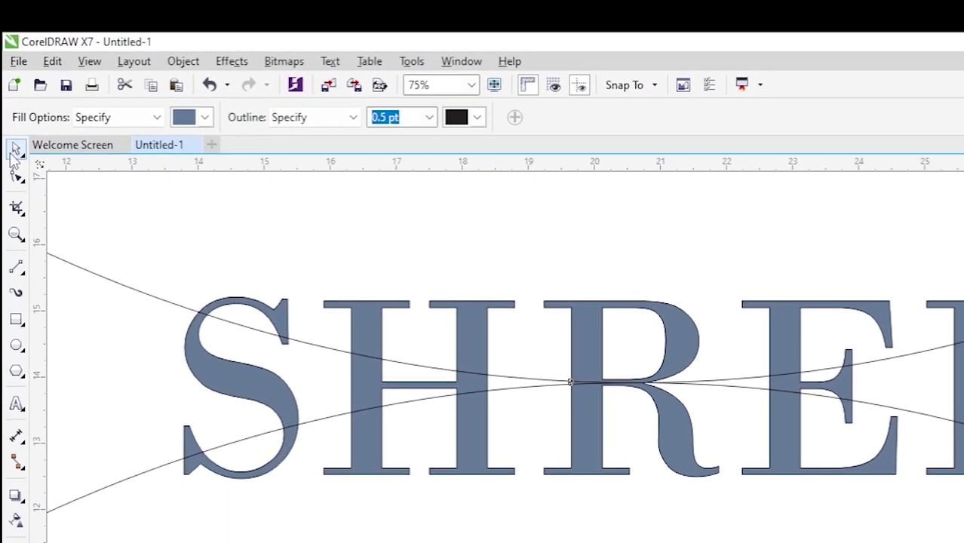
{"action": "left_click", "coordinate": [15, 151]}
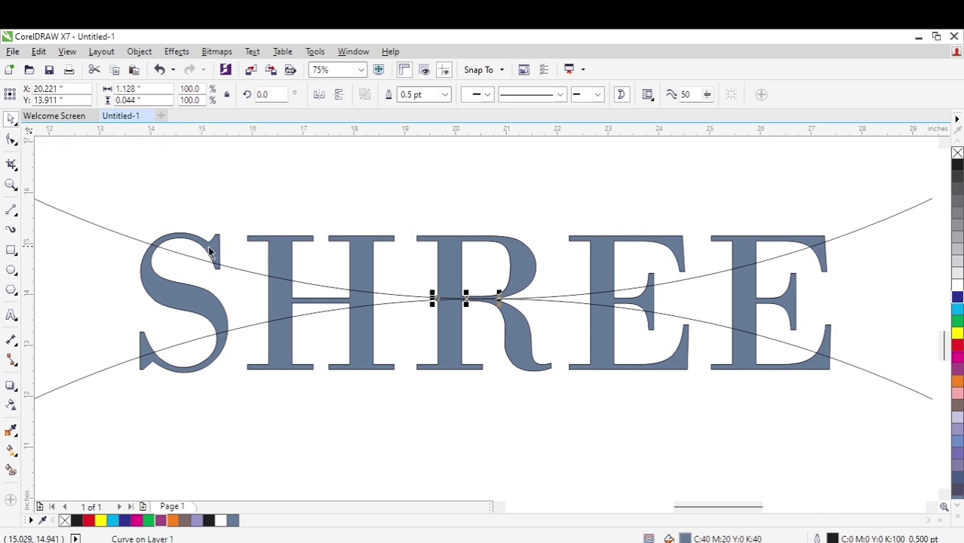
Fill the pieces above the upper curve in the S, both H stems and the R with blue (C100 M100).
{"action": "left_click", "coordinate": [211, 245]}
{"action": "left_click", "coordinate": [957, 298]}
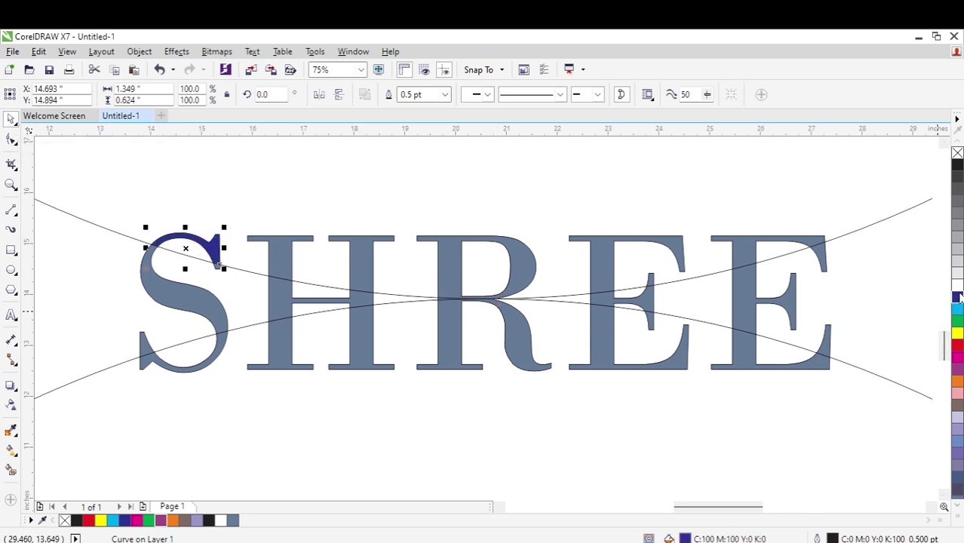
{"action": "left_click", "coordinate": [281, 264]}
{"action": "left_click", "coordinate": [957, 298]}
{"action": "left_click", "coordinate": [368, 278]}
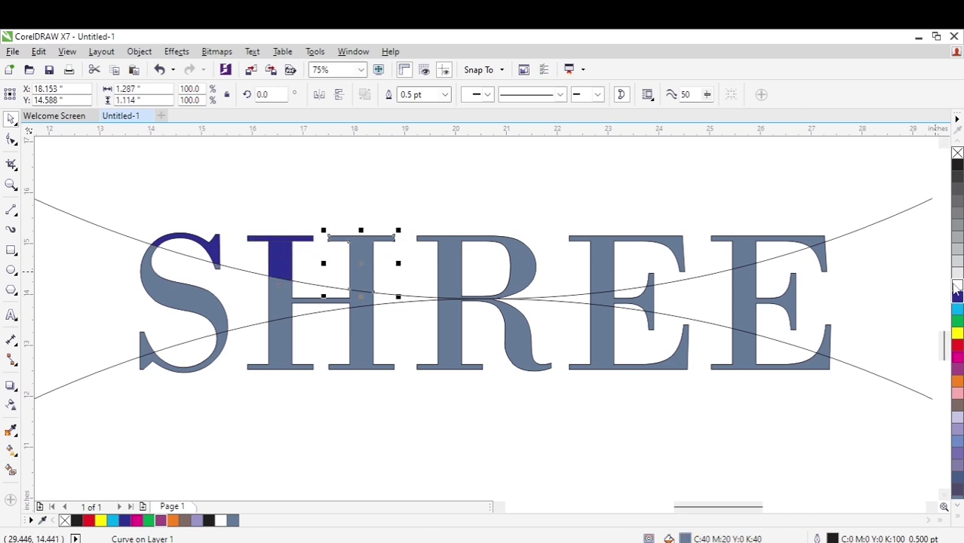
{"action": "left_click", "coordinate": [958, 297]}
{"action": "left_click", "coordinate": [468, 283]}
{"action": "left_click", "coordinate": [958, 297]}
Fill the upper pieces of both E letters and the small tip of the first E's middle arm with the same blue.
{"action": "left_click", "coordinate": [601, 263]}
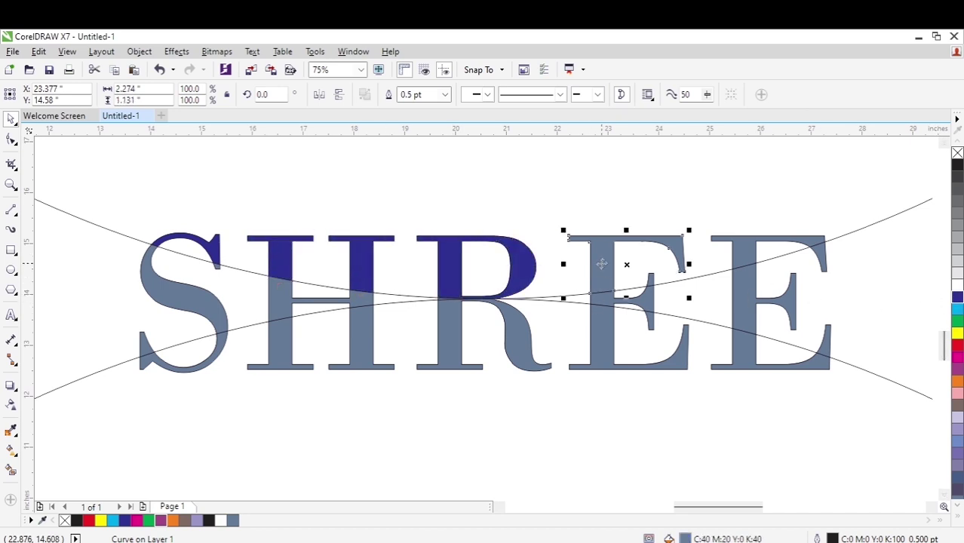
{"action": "left_click", "coordinate": [958, 297]}
{"action": "left_click", "coordinate": [764, 258]}
{"action": "left_click", "coordinate": [958, 297]}
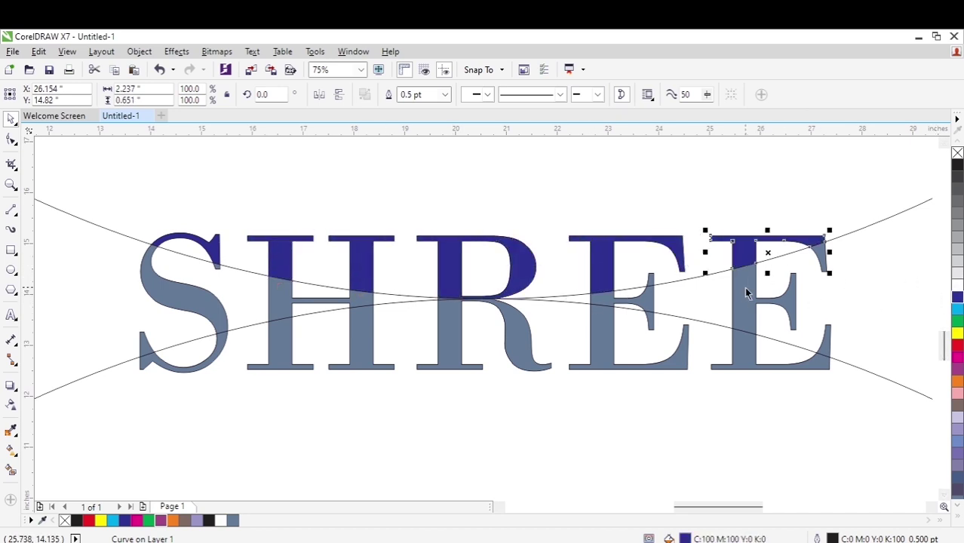
{"action": "scroll", "coordinate": [745, 292], "scroll_direction": "up", "scroll_amount": 2}
{"action": "left_click", "coordinate": [567, 275]}
{"action": "left_click", "coordinate": [958, 298]}
{"action": "scroll", "coordinate": [829, 300], "scroll_direction": "down", "scroll_amount": 2}
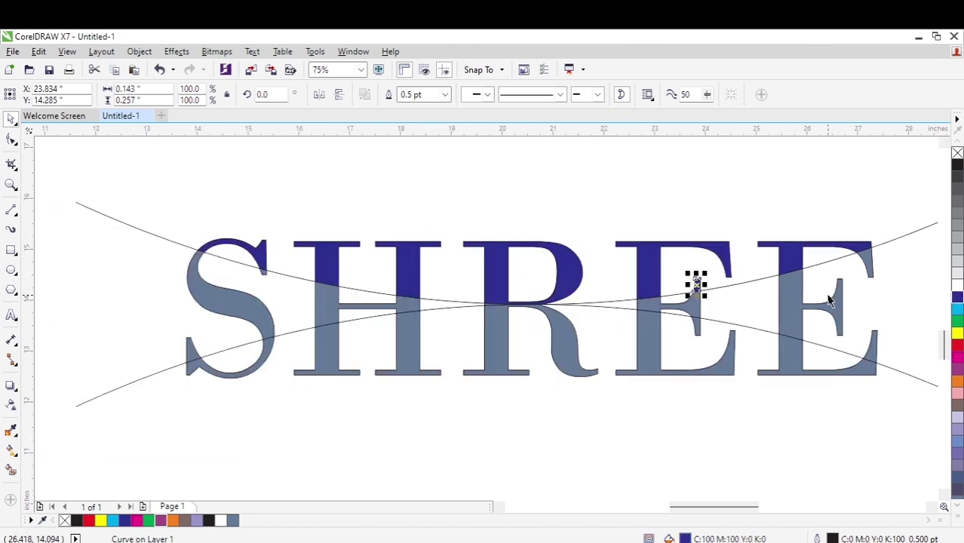
Fill the last E's middle piece and the upper and lower serif pieces between the curves with red (M100 Y100).
{"action": "left_click", "coordinate": [692, 295]}
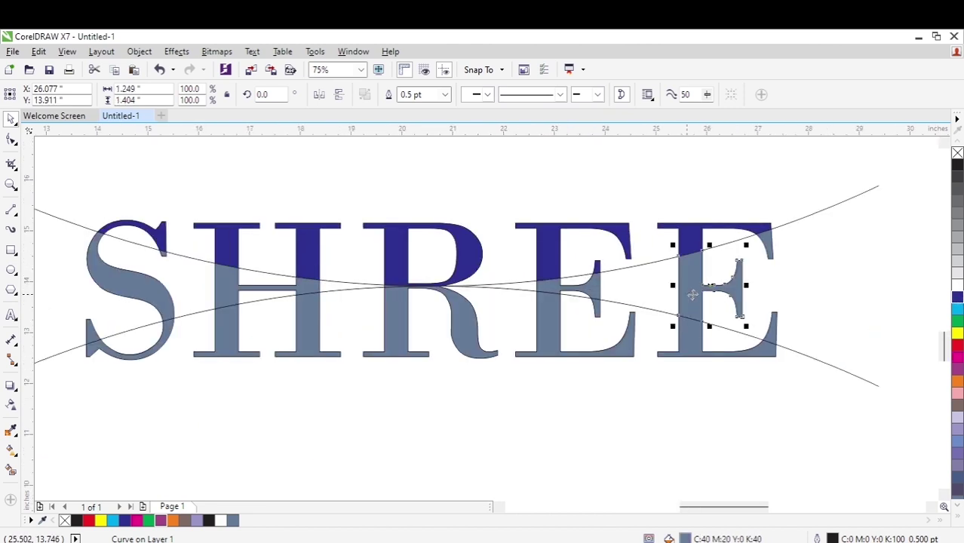
{"action": "left_click", "coordinate": [956, 347]}
{"action": "left_click", "coordinate": [767, 249]}
{"action": "left_click", "coordinate": [957, 346]}
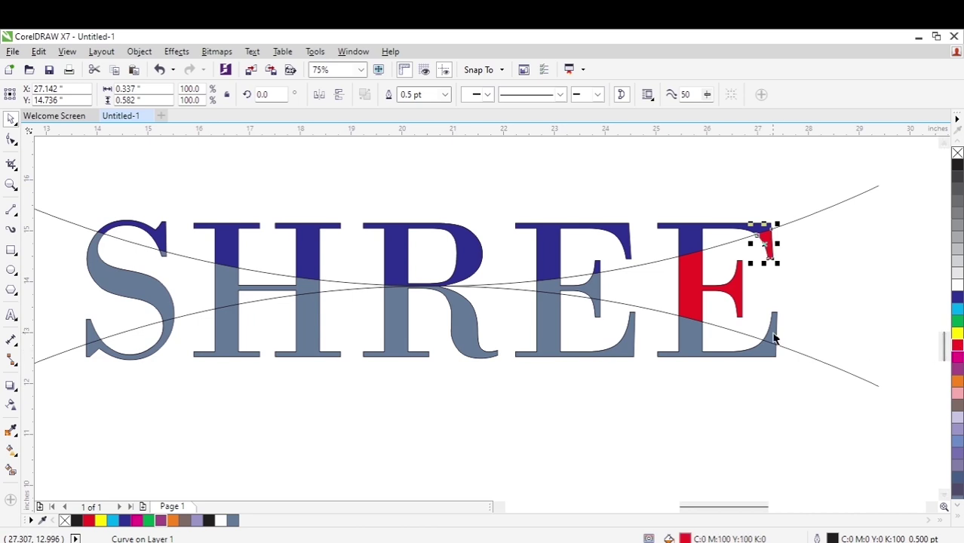
{"action": "left_click", "coordinate": [771, 332]}
{"action": "left_click", "coordinate": [957, 346]}
Fill the middle pieces of the first E, the H and the S with the same red.
{"action": "left_click", "coordinate": [601, 293]}
{"action": "left_click", "coordinate": [957, 345]}
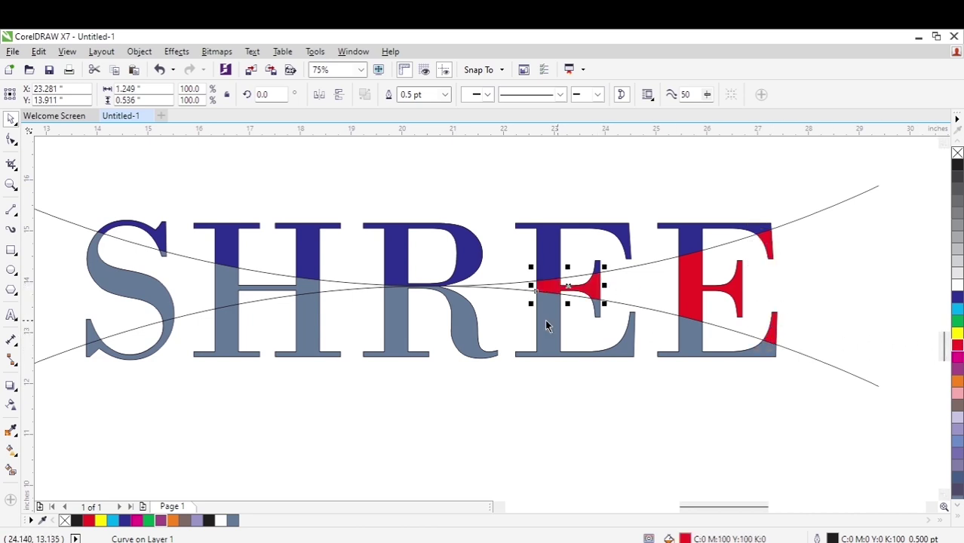
{"action": "left_click", "coordinate": [314, 285]}
{"action": "left_click", "coordinate": [957, 346]}
{"action": "left_click", "coordinate": [177, 280]}
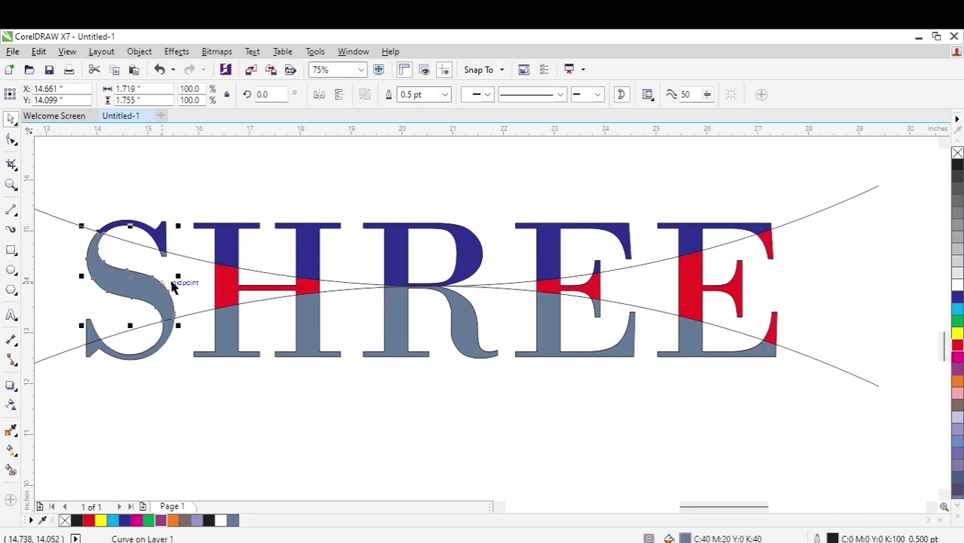
{"action": "left_click", "coordinate": [957, 346]}
Fill the thin sliver between the curves in the R with red.
{"action": "scroll", "coordinate": [415, 291], "scroll_direction": "up", "scroll_amount": 3}
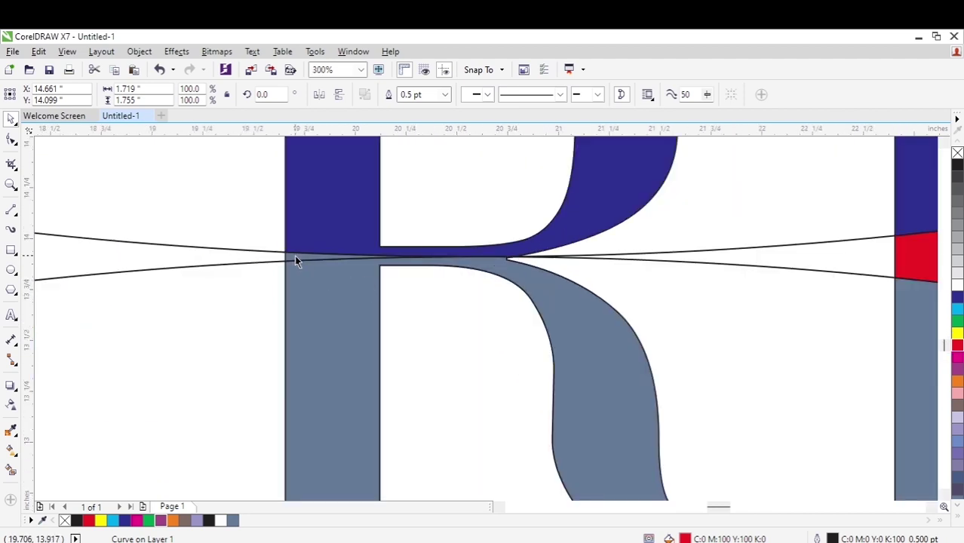
{"action": "left_click", "coordinate": [294, 255]}
{"action": "left_click", "coordinate": [956, 345]}
{"action": "scroll", "coordinate": [751, 338], "scroll_direction": "down", "scroll_amount": 3}
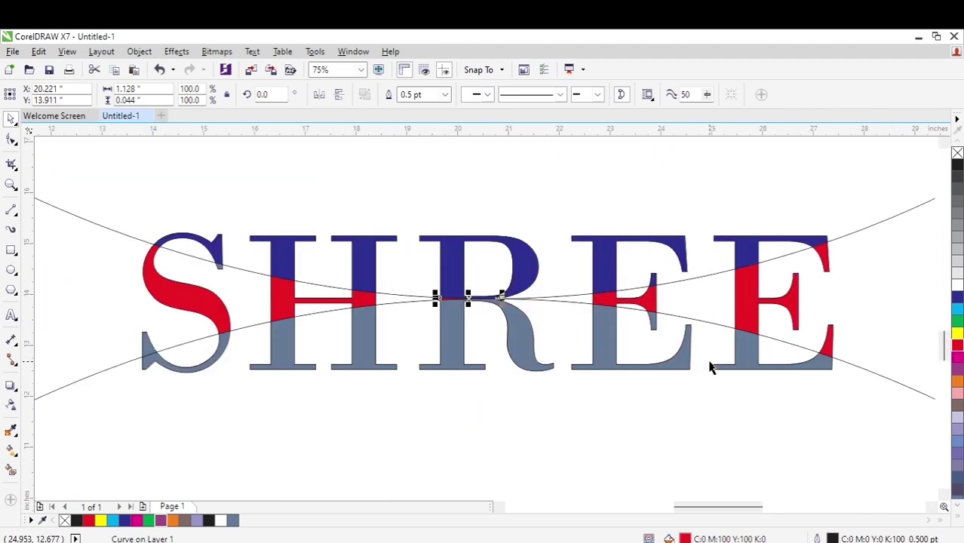
Fill the lower pieces of both E letters and the lower tip of the first E's middle arm with magenta (M100).
{"action": "left_click", "coordinate": [608, 349]}
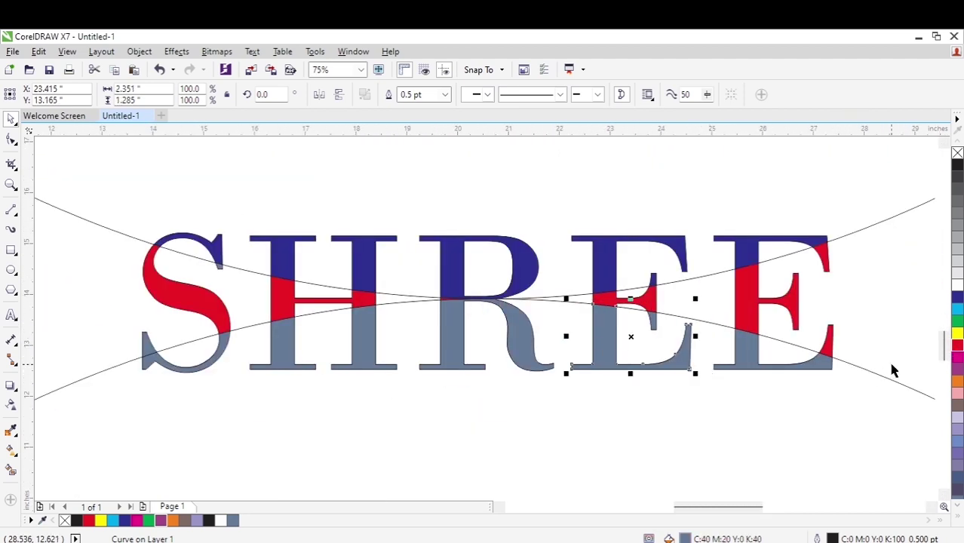
{"action": "left_click", "coordinate": [957, 356]}
{"action": "left_click", "coordinate": [762, 364]}
{"action": "left_click", "coordinate": [957, 357]}
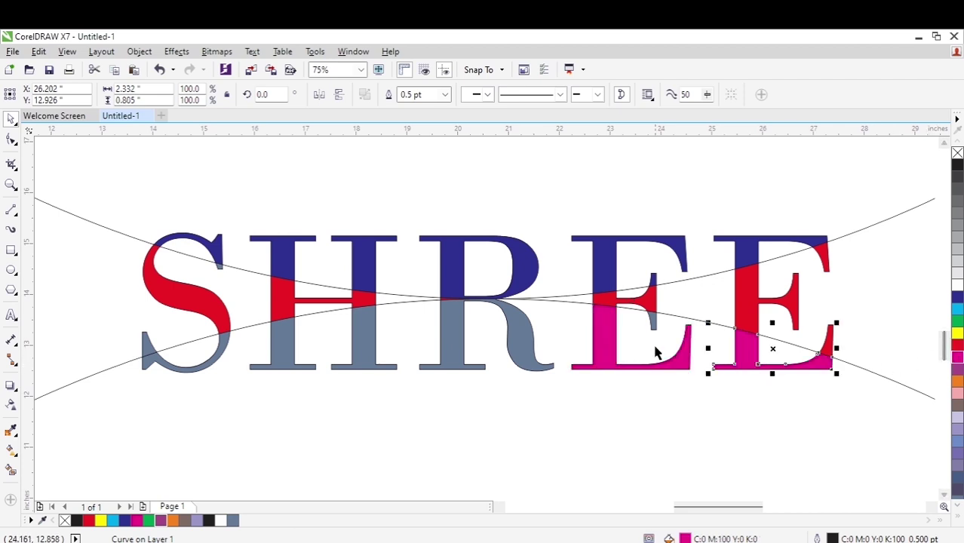
{"action": "left_click", "coordinate": [654, 324]}
{"action": "left_click", "coordinate": [957, 356]}
Fill the lower part of the R and the lower pieces of both H stems with magenta.
{"action": "left_click", "coordinate": [509, 351]}
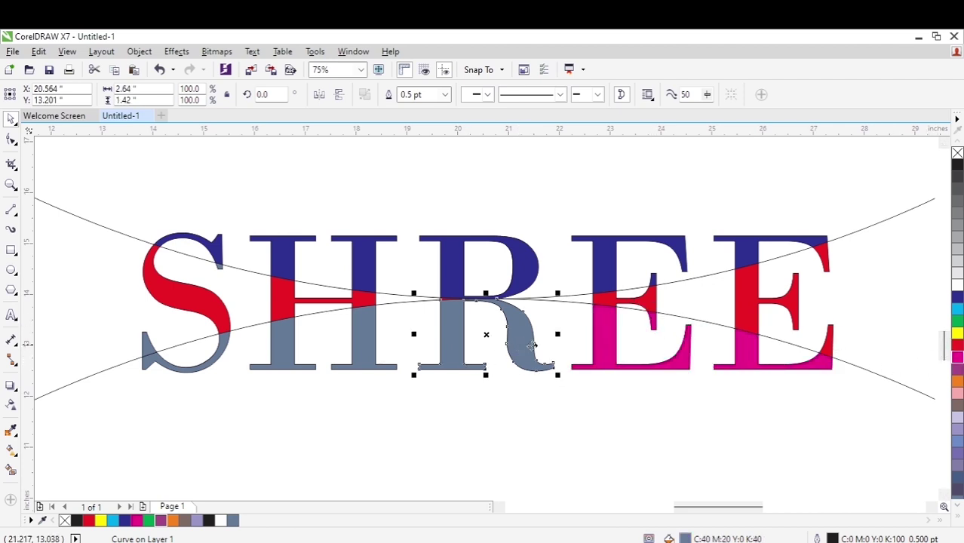
{"action": "left_click", "coordinate": [957, 359]}
{"action": "left_click", "coordinate": [375, 356]}
{"action": "left_click", "coordinate": [957, 359]}
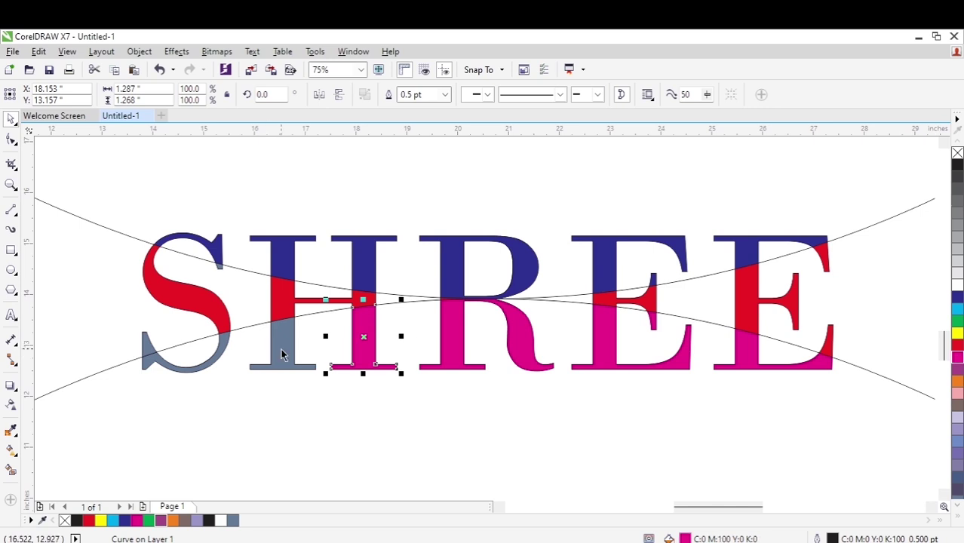
{"action": "left_click", "coordinate": [281, 349]}
{"action": "left_click", "coordinate": [957, 359]}
Fill the S's lower curve with magenta and the tip of its lower serif with red.
{"action": "left_click", "coordinate": [224, 347]}
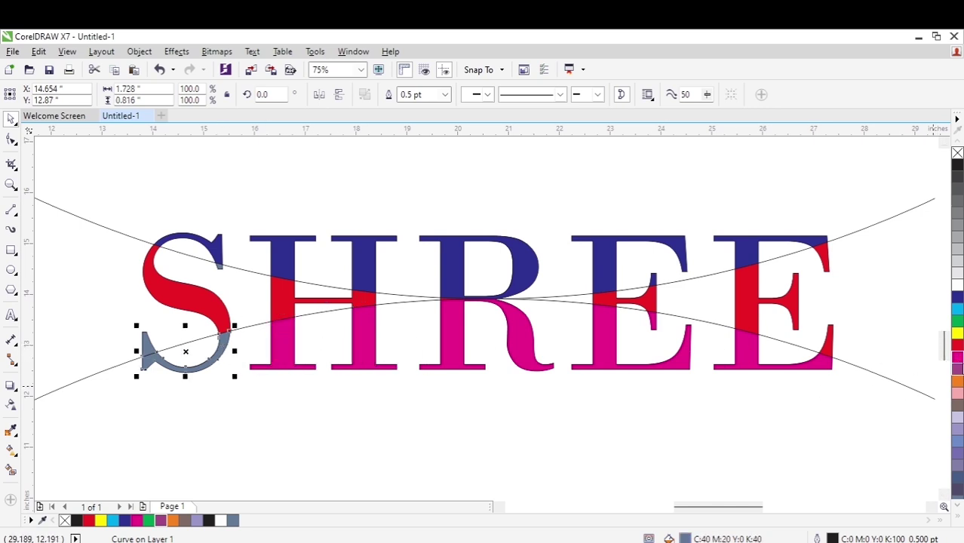
{"action": "left_click", "coordinate": [957, 358]}
{"action": "left_click", "coordinate": [146, 348]}
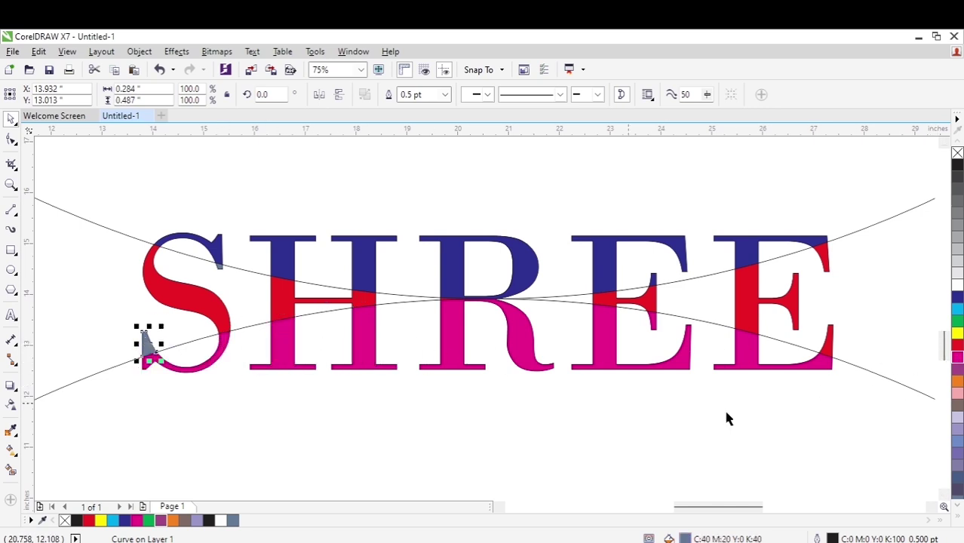
{"action": "left_click", "coordinate": [958, 356]}
Delete the two mirrored dividing curves from the lettering.
{"action": "left_click", "coordinate": [887, 255]}
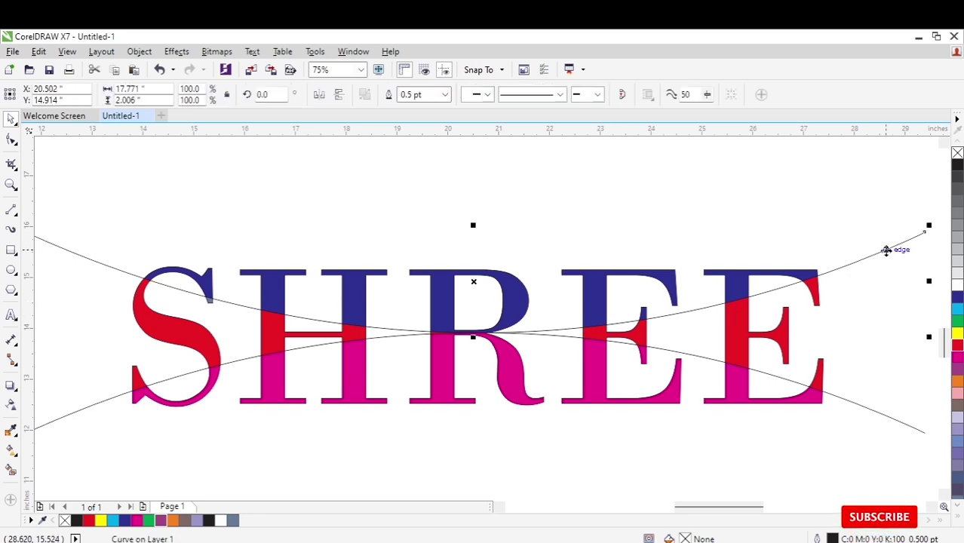
{"action": "key", "text": "Delete"}
{"action": "left_click", "coordinate": [893, 427]}
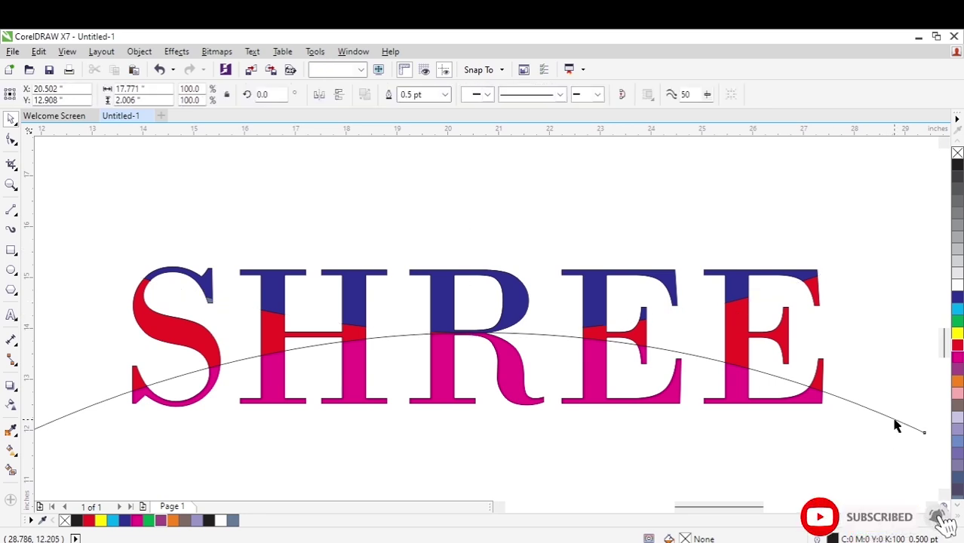
{"action": "key", "text": "Delete"}
Select all pieces of the SHREE lettering and group them.
{"action": "scroll", "coordinate": [449, 350], "scroll_direction": "down", "scroll_amount": 2}
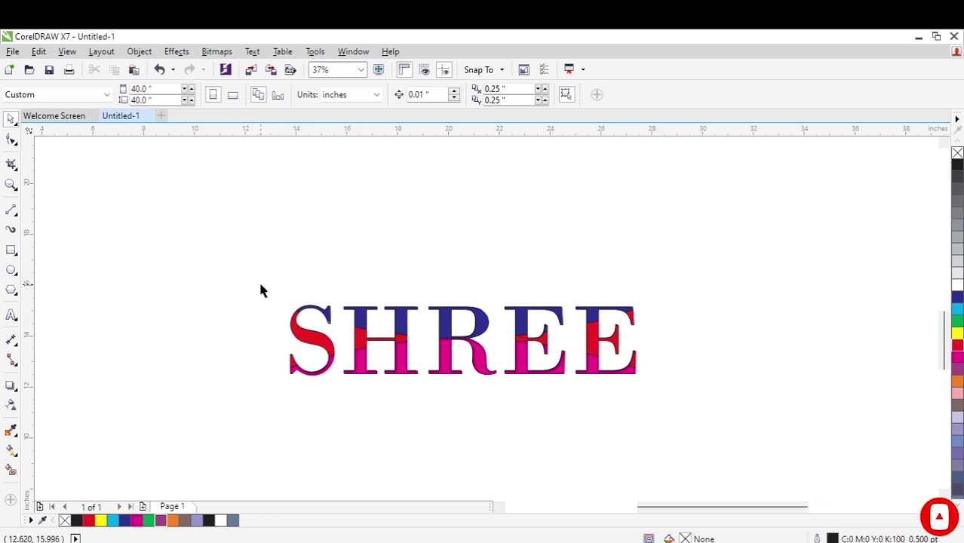
{"action": "left_click_drag", "start_coordinate": [260, 285], "coordinate": [703, 410]}
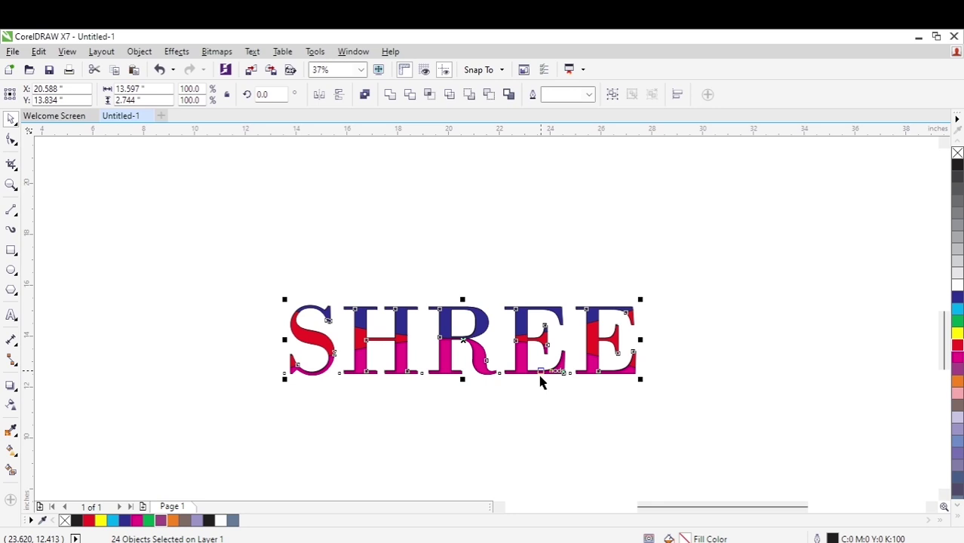
{"action": "key", "text": "ctrl+g"}
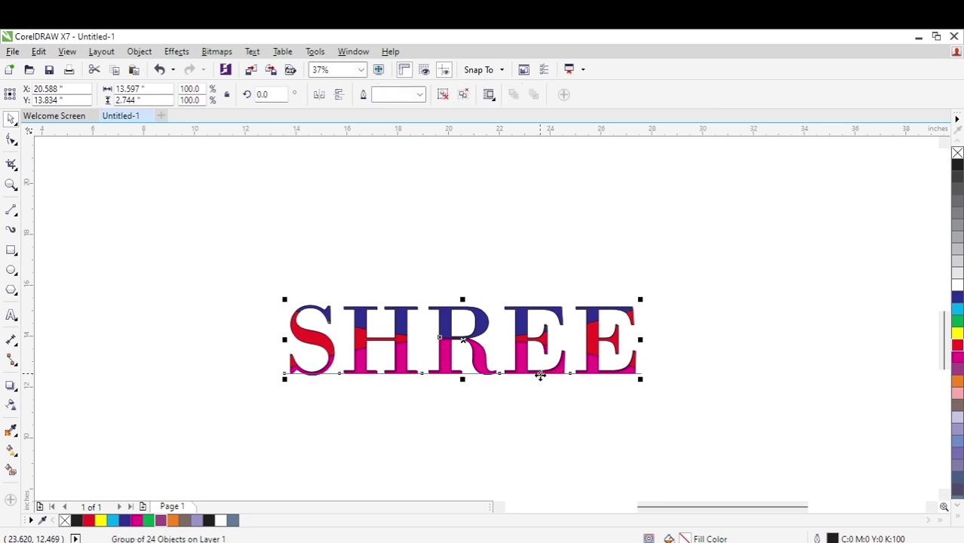
Place a duplicate of the lettering group about 0.33" left of and 0.63" above the original and outline it in cyan.
{"action": "left_click_drag", "start_coordinate": [540, 375], "coordinate": [464, 326]}
{"action": "scroll", "coordinate": [477, 330], "scroll_direction": "up", "scroll_amount": 2}
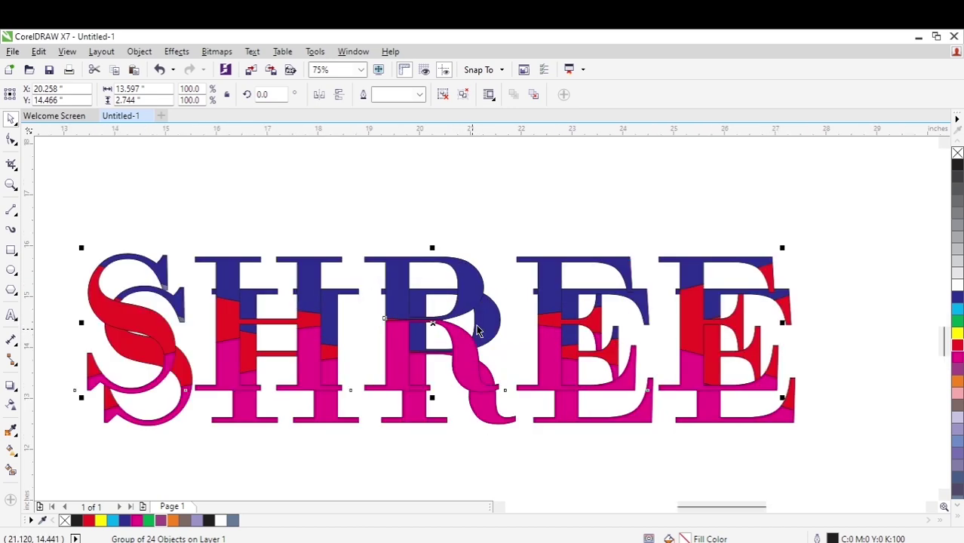
{"action": "right_click", "coordinate": [957, 317]}
Outline the original lettering group in green and move the cyan-outlined copy closer to it, to about X 20.254", Y 14.072".
{"action": "left_click", "coordinate": [562, 391]}
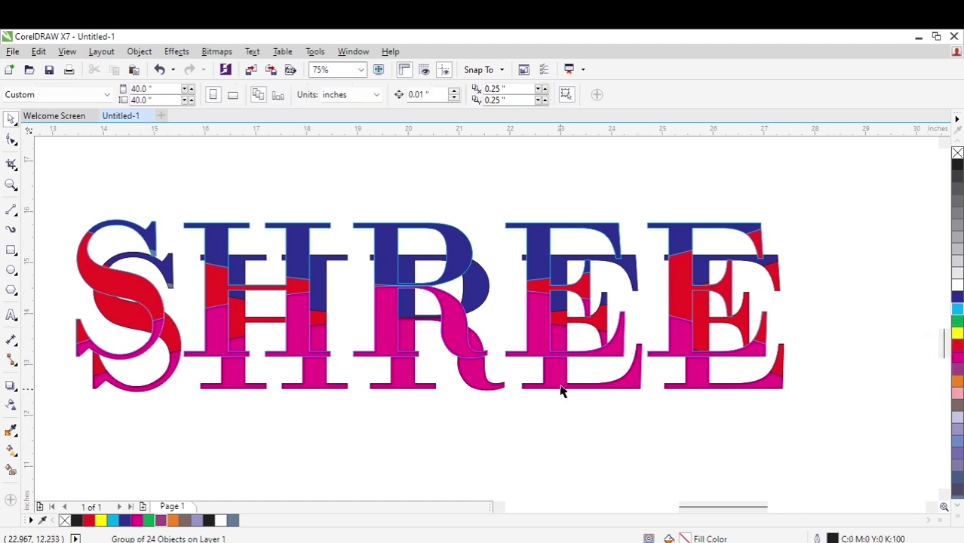
{"action": "left_click", "coordinate": [555, 377]}
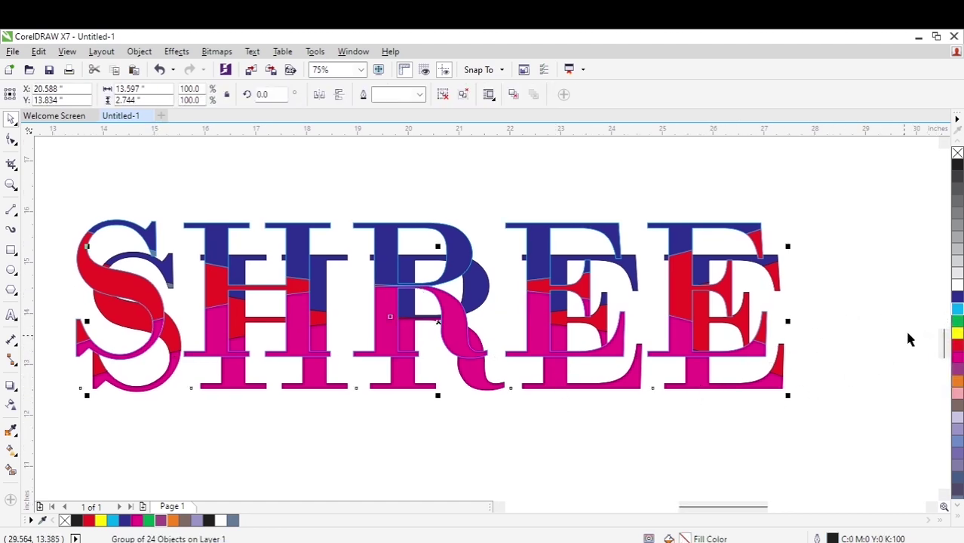
{"action": "right_click", "coordinate": [957, 322]}
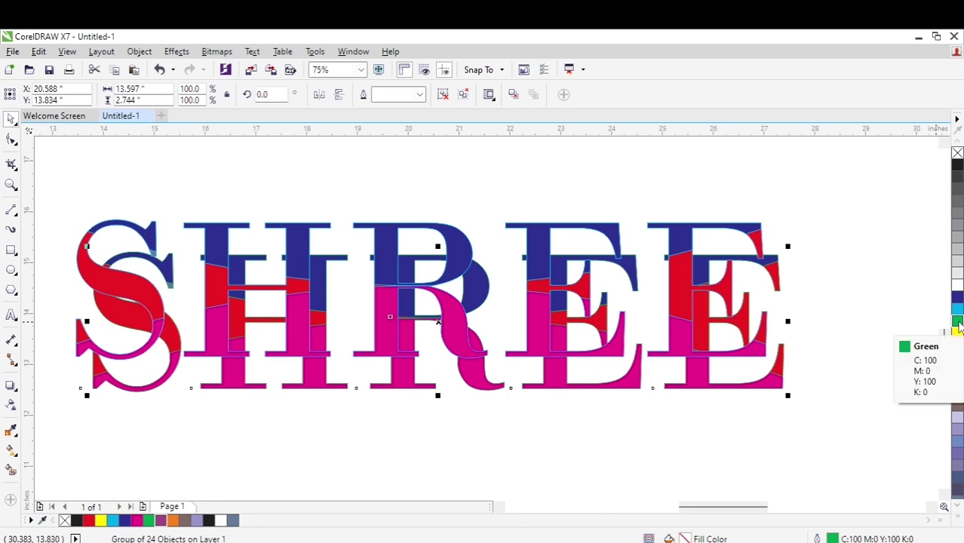
{"action": "scroll", "coordinate": [443, 354], "scroll_direction": "up", "scroll_amount": 2}
{"action": "scroll", "coordinate": [445, 358], "scroll_direction": "down", "scroll_amount": 2}
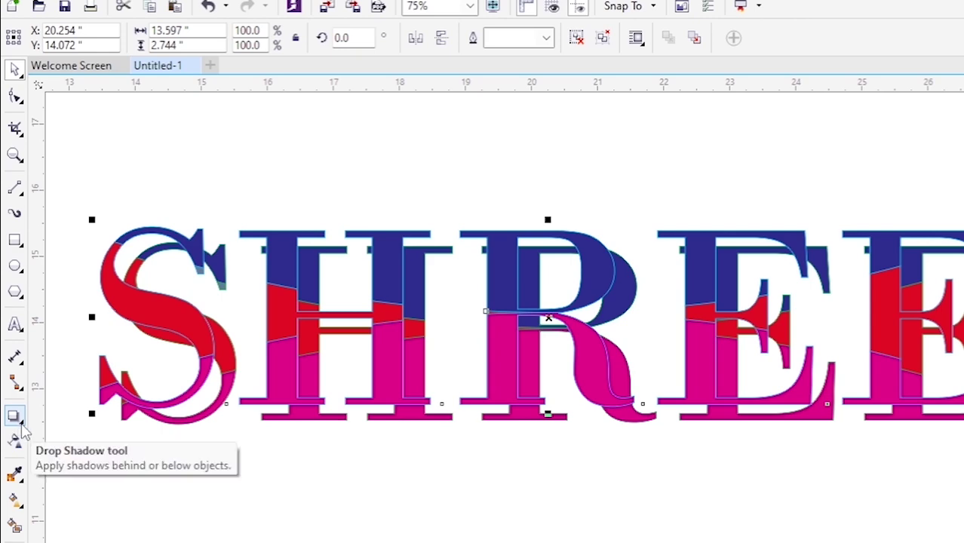
Blend the cyan-outlined lettering copy with the green-outlined original using the Blend tool.
{"action": "left_click", "coordinate": [21, 424]}
{"action": "left_click", "coordinate": [61, 455]}
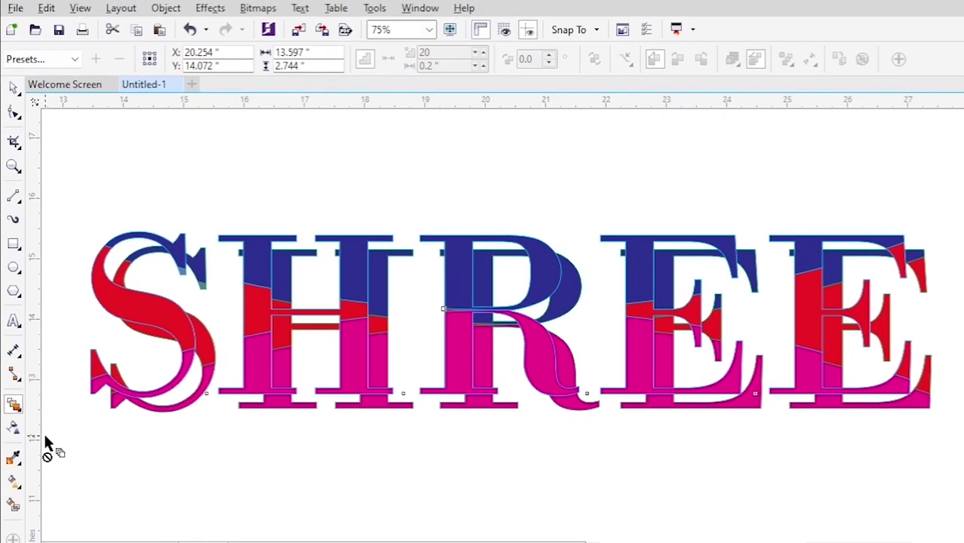
{"action": "scroll", "coordinate": [460, 356], "scroll_direction": "up", "scroll_amount": 4}
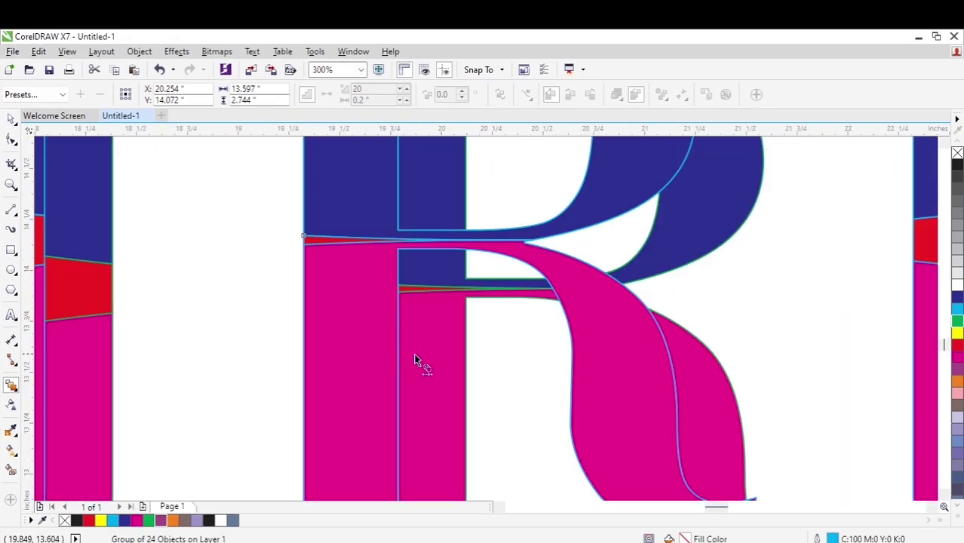
{"action": "scroll", "coordinate": [414, 356], "scroll_direction": "up", "scroll_amount": 1}
{"action": "left_click_drag", "start_coordinate": [382, 352], "coordinate": [512, 370]}
{"action": "scroll", "coordinate": [480, 360], "scroll_direction": "down", "scroll_amount": 4}
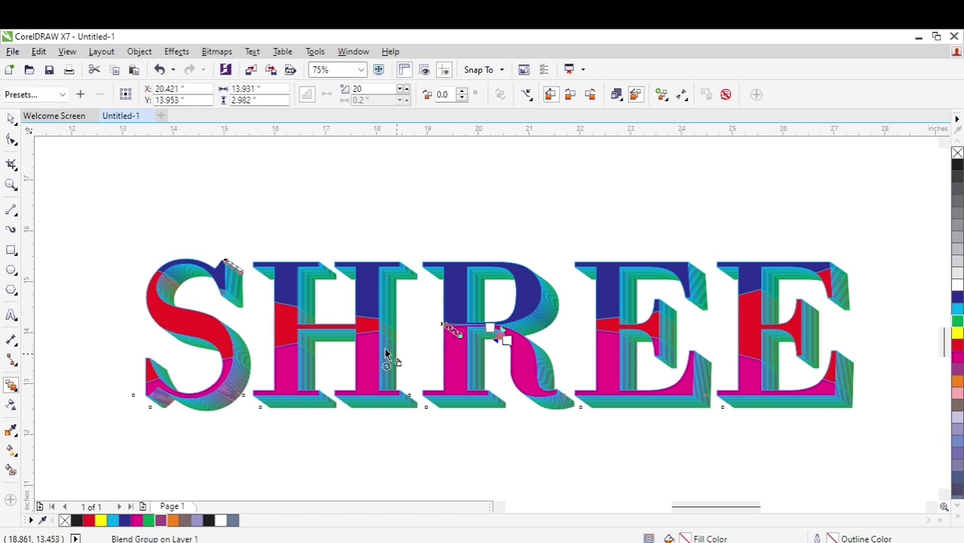
Select the blended SHREE lettering and set its number of blend steps to 50.
{"action": "scroll", "coordinate": [385, 348], "scroll_direction": "down", "scroll_amount": 1}
{"action": "scroll", "coordinate": [448, 364], "scroll_direction": "up", "scroll_amount": 1}
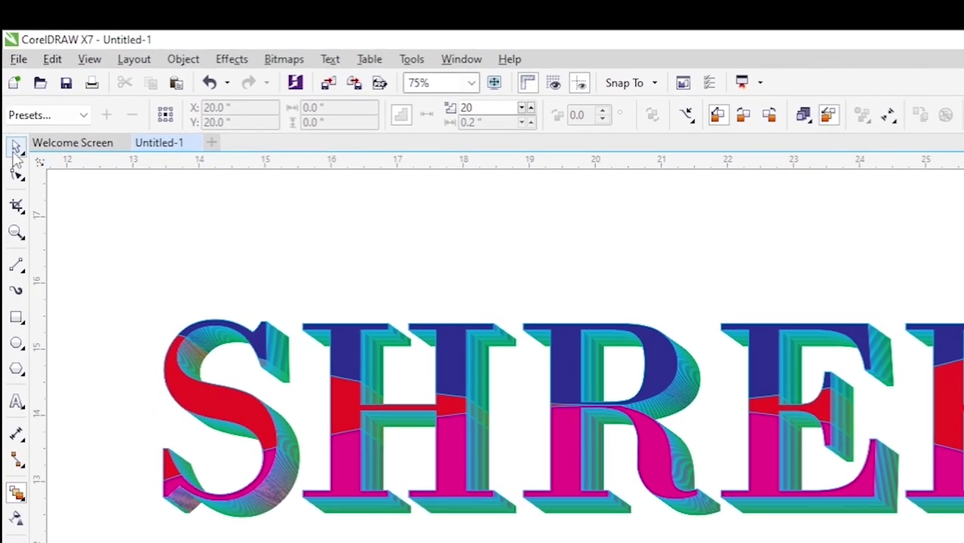
{"action": "left_click", "coordinate": [10, 118]}
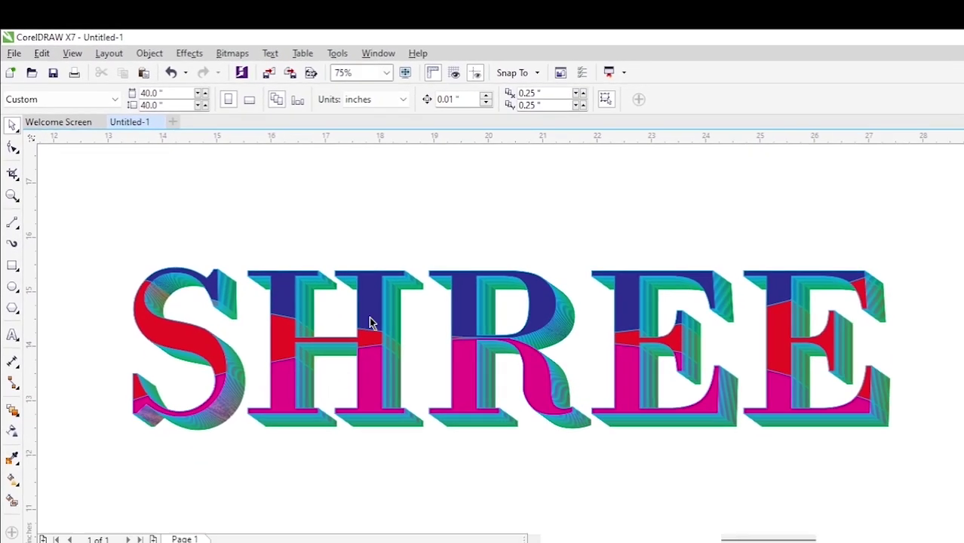
{"action": "scroll", "coordinate": [567, 420], "scroll_direction": "up", "scroll_amount": 1}
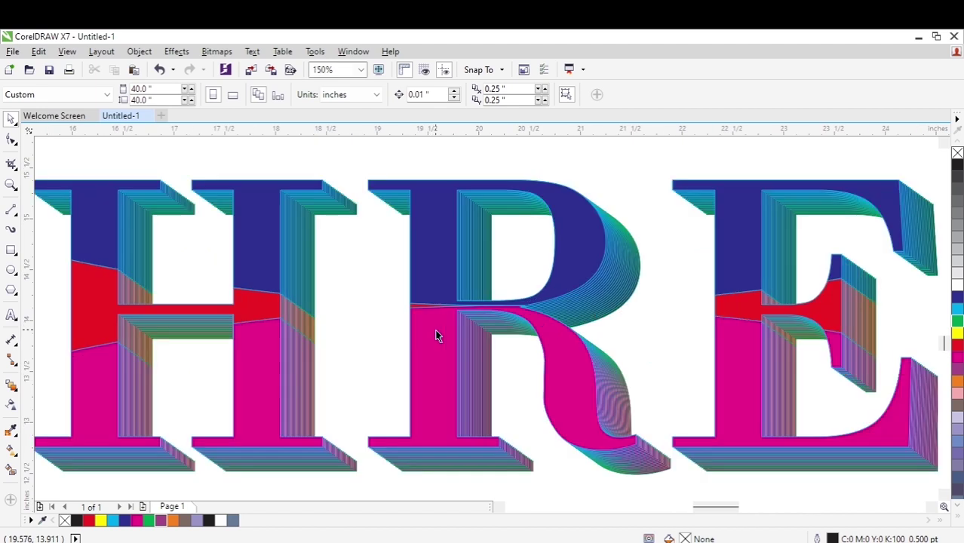
{"action": "left_click", "coordinate": [476, 340]}
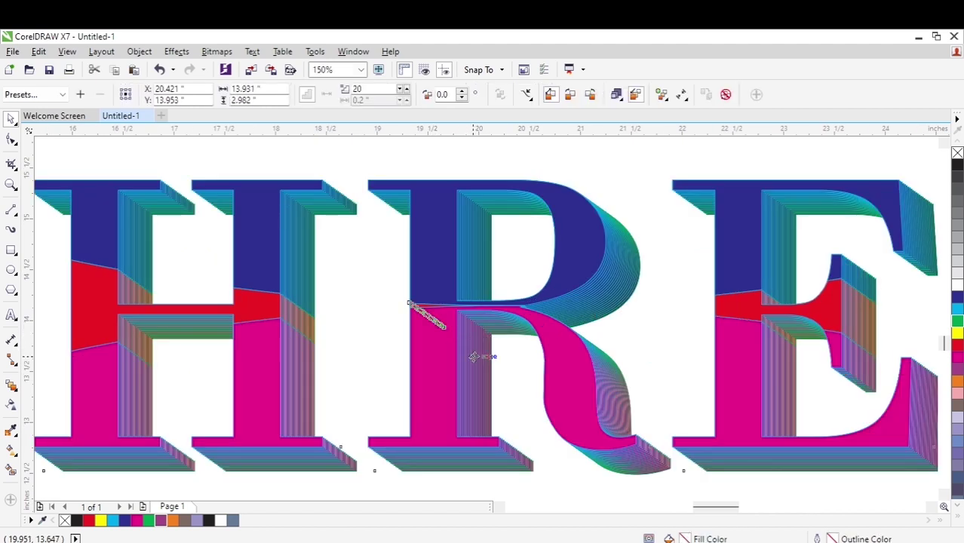
{"action": "double_click", "coordinate": [366, 89]}
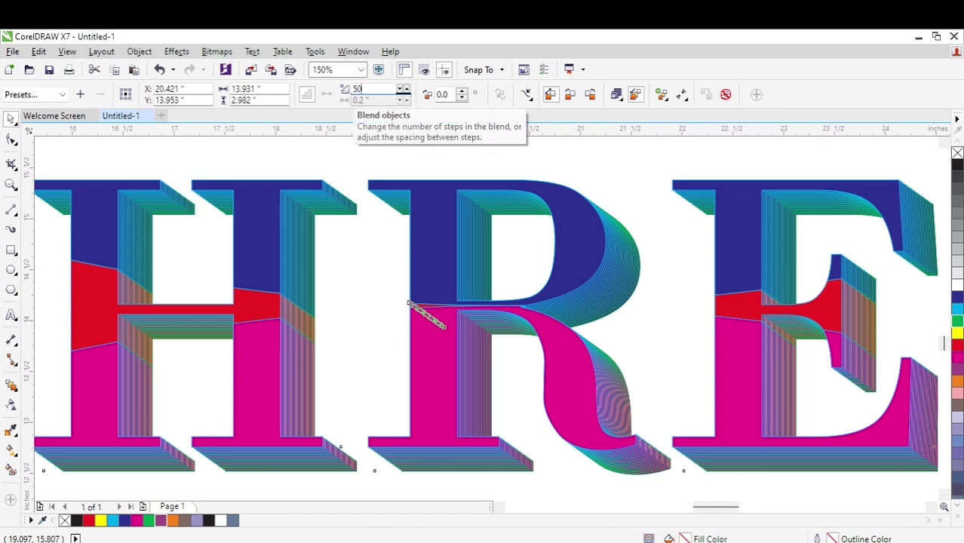
{"action": "key", "text": "Return"}
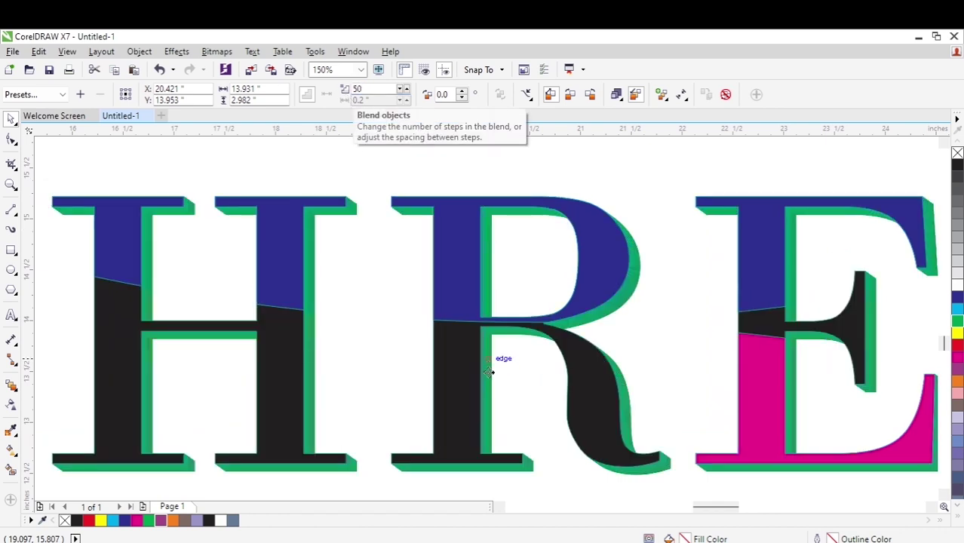
{"action": "key", "text": "F3"}
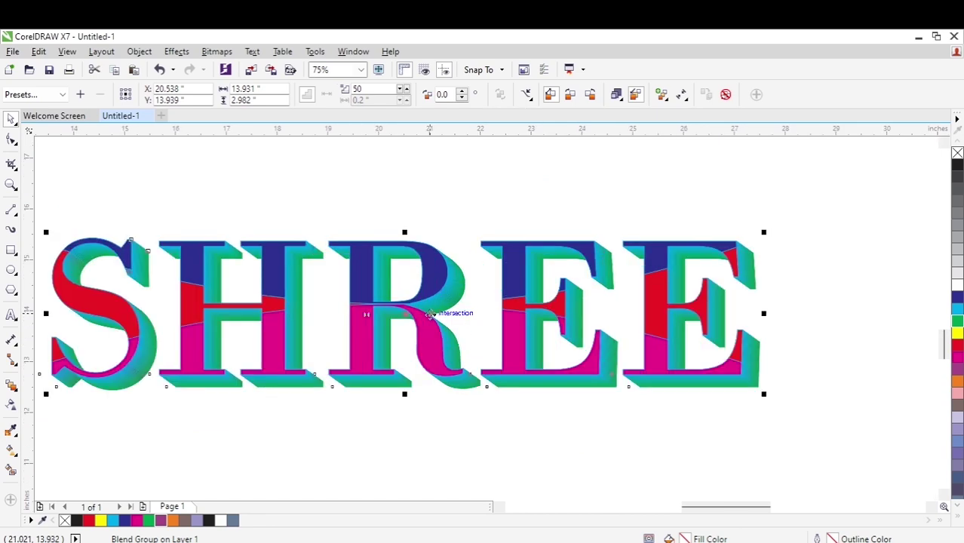
{"action": "scroll", "coordinate": [417, 327], "scroll_direction": "up", "scroll_amount": 1}
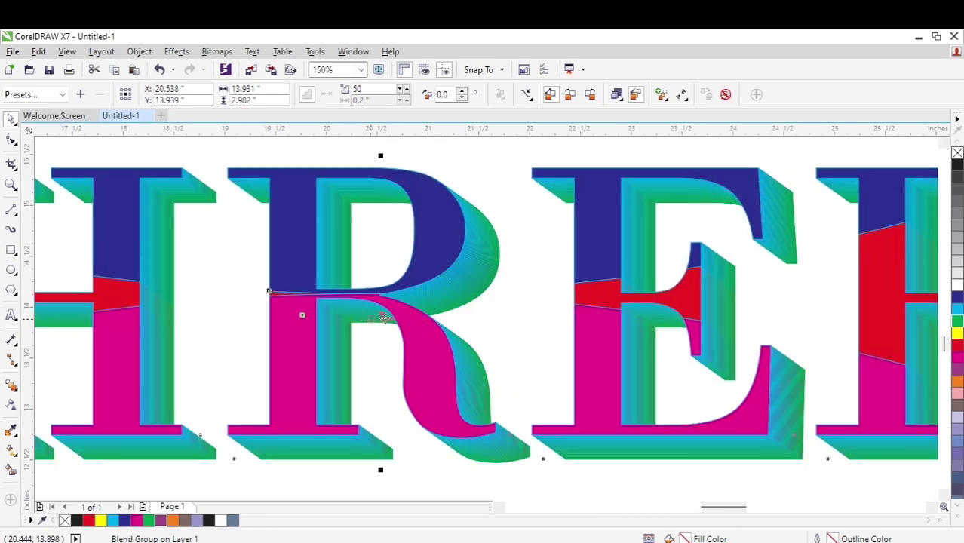
Reposition the blend's lettering so its depth falls down and to the left of the front letters, with the blend centred near X 21.854", Y 13.593".
{"action": "key", "text": "F3"}
{"action": "left_click", "coordinate": [453, 324]}
{"action": "left_click_drag", "start_coordinate": [454, 328], "coordinate": [474, 331]}
{"action": "left_click", "coordinate": [485, 342]}
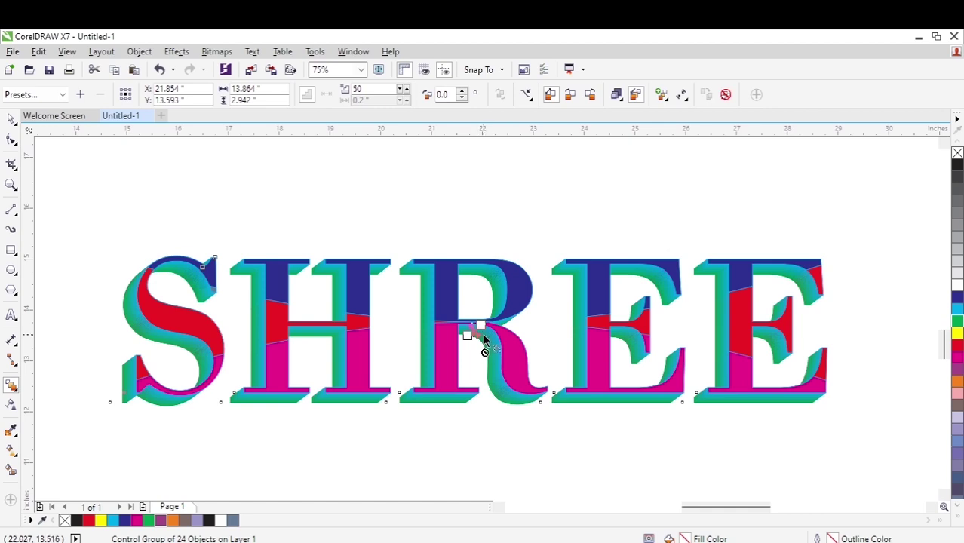
{"action": "key", "text": "space"}
{"action": "key", "text": "Escape"}
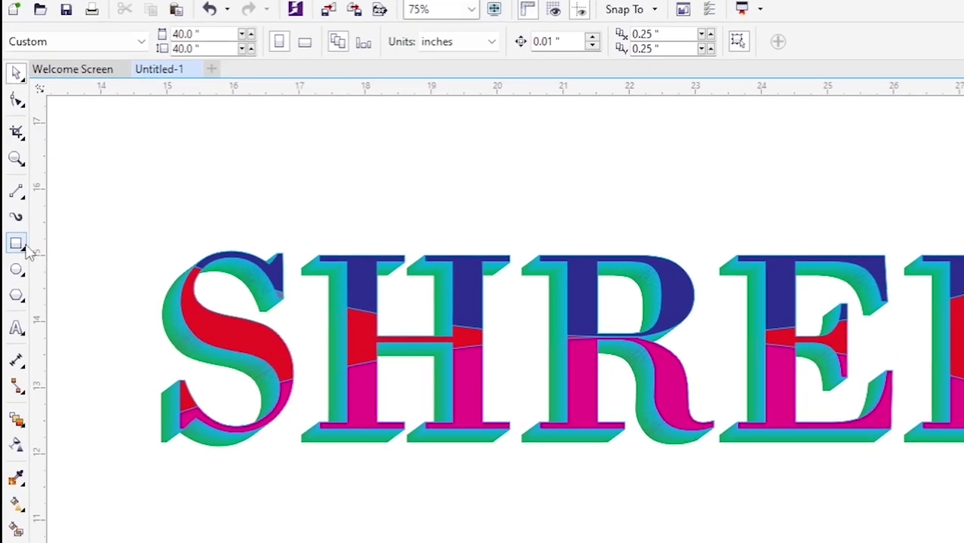
Place a Pink background rectangle about 14.9" wide and 3.8" high behind the entire SHREE lettering.
{"action": "left_click", "coordinate": [16, 245]}
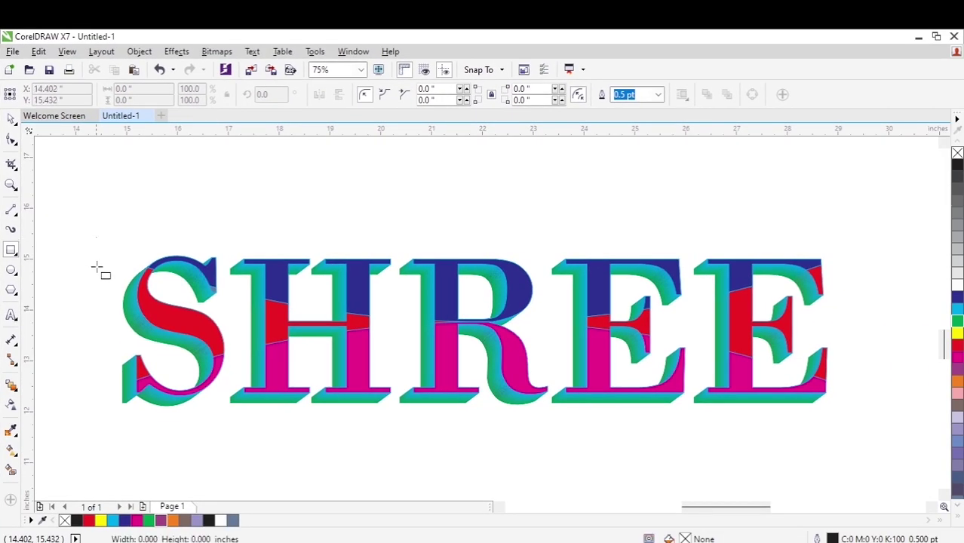
{"action": "left_click_drag", "start_coordinate": [127, 231], "coordinate": [207, 459]}
{"action": "left_click_drag", "start_coordinate": [158, 414], "coordinate": [853, 432]}
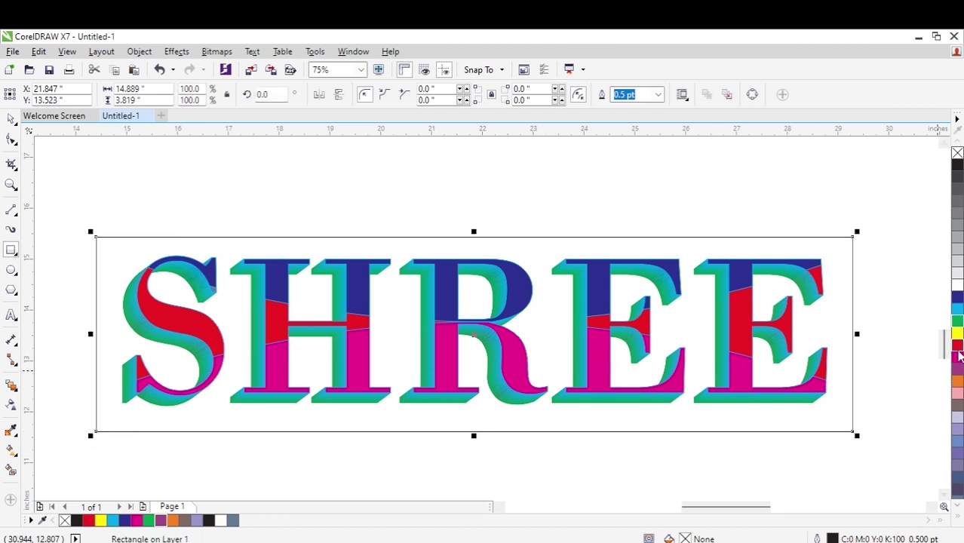
{"action": "left_click", "coordinate": [958, 393]}
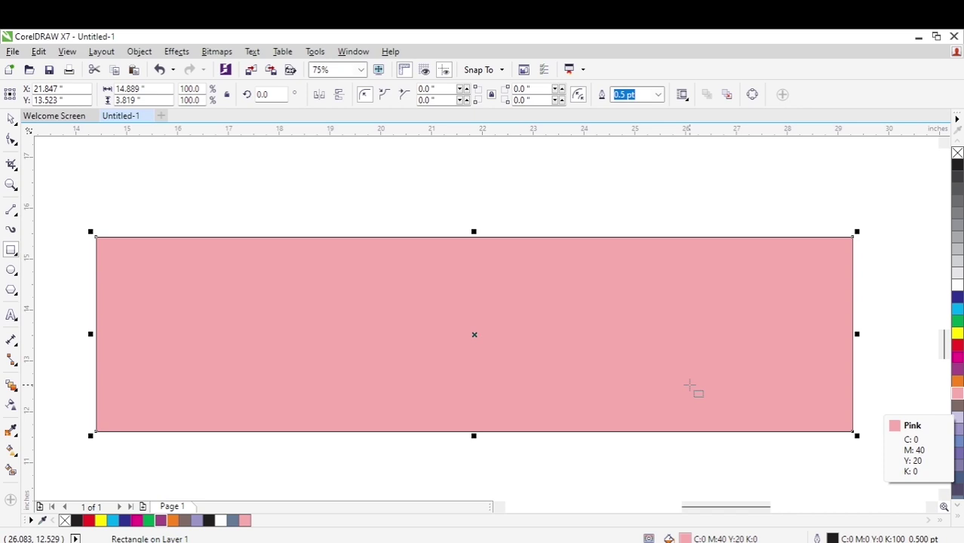
{"action": "key", "text": "shift+Page_Down"}
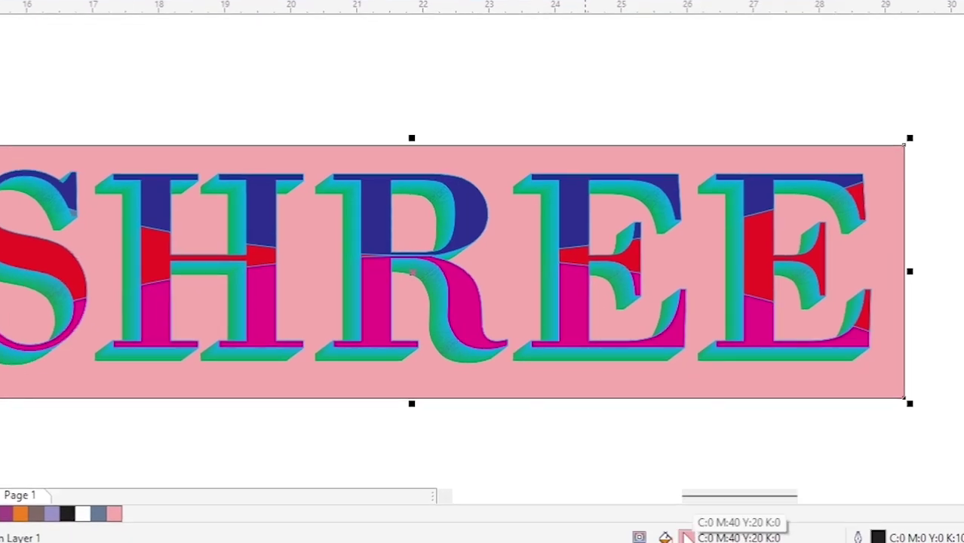
Change the background rectangle's fill to an elliptical fountain fill with its midpoint at about 27%.
{"action": "double_click", "coordinate": [688, 537]}
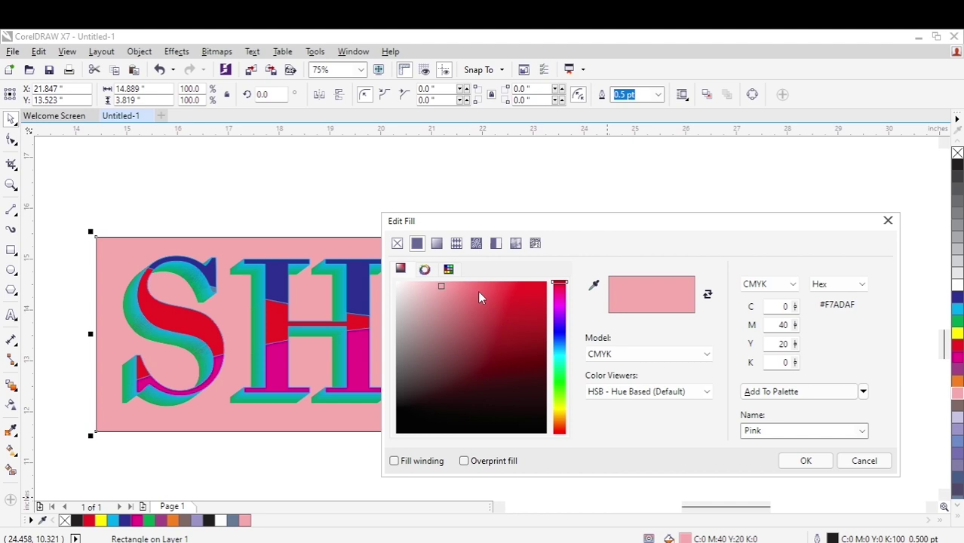
{"action": "left_click", "coordinate": [437, 244]}
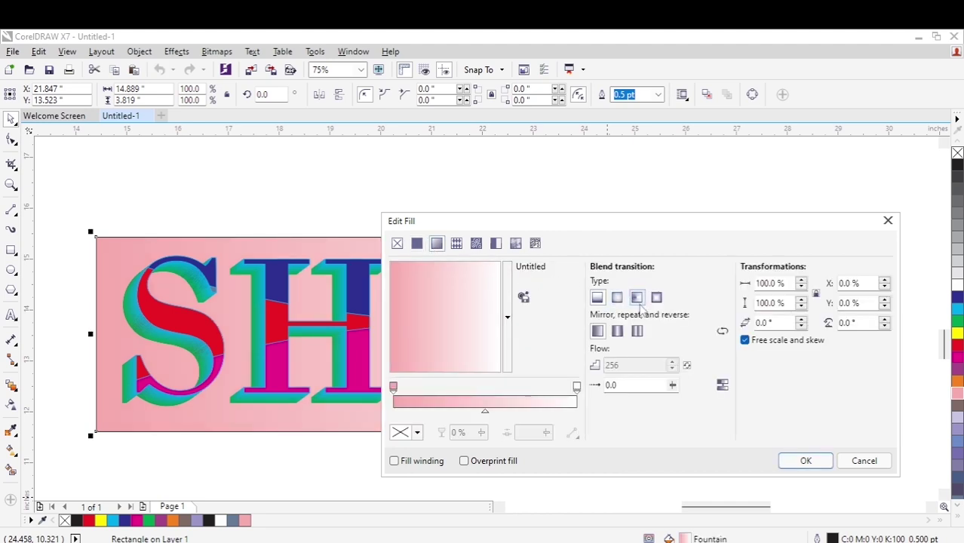
{"action": "left_click", "coordinate": [617, 297]}
{"action": "left_click_drag", "start_coordinate": [487, 414], "coordinate": [434, 415]}
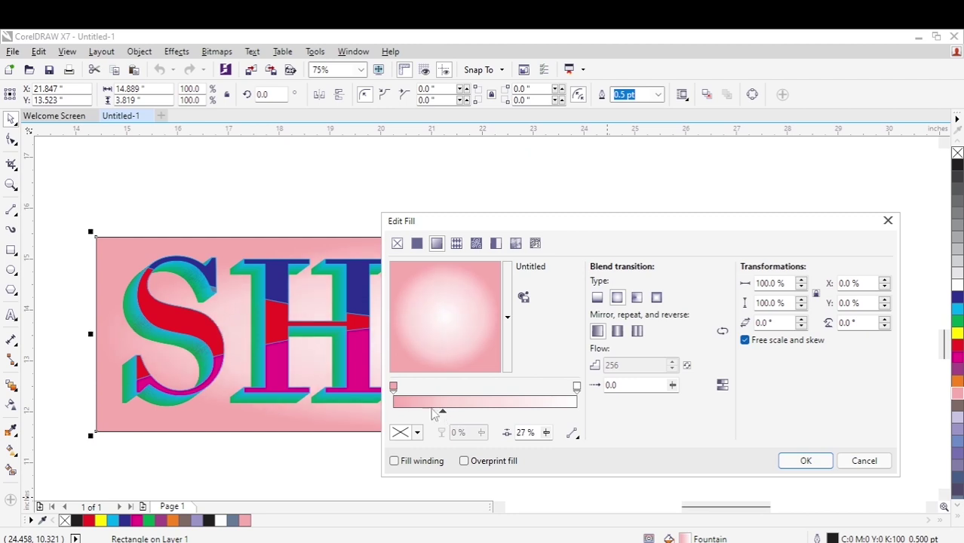
Set the fountain fill's outer colour to orange-brown C16 M53 Y100 K2, apply the fill and deselect the rectangle.
{"action": "left_click", "coordinate": [394, 388]}
{"action": "double_click", "coordinate": [392, 385]}
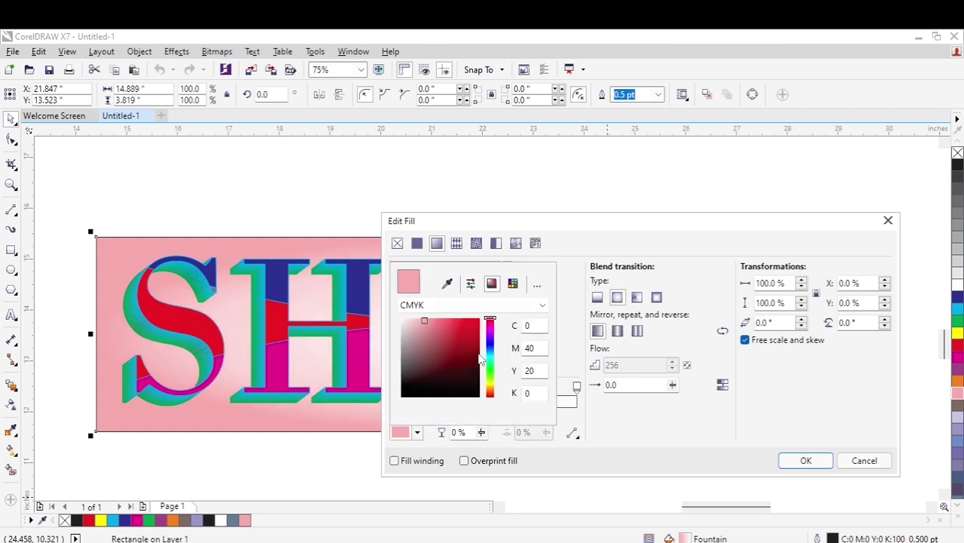
{"action": "left_click", "coordinate": [490, 391]}
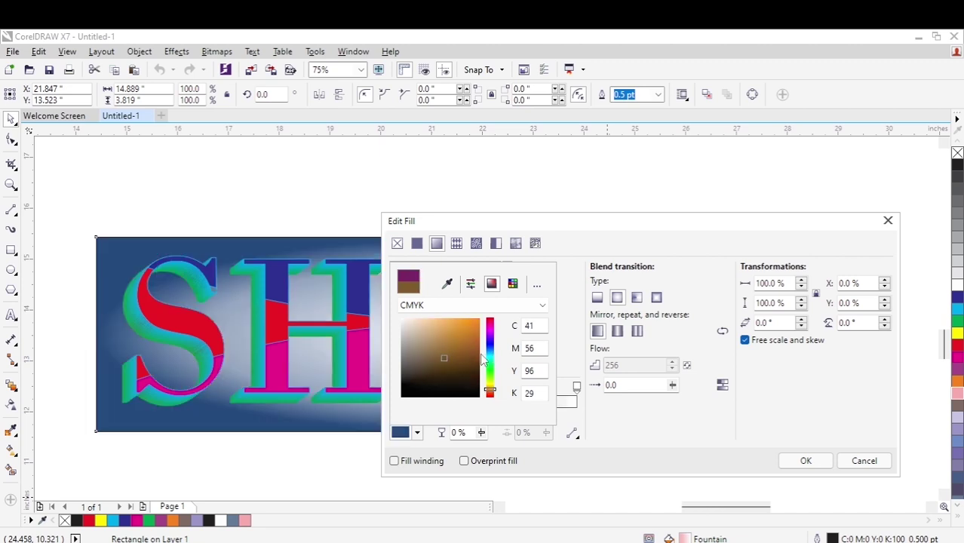
{"action": "left_click", "coordinate": [467, 333]}
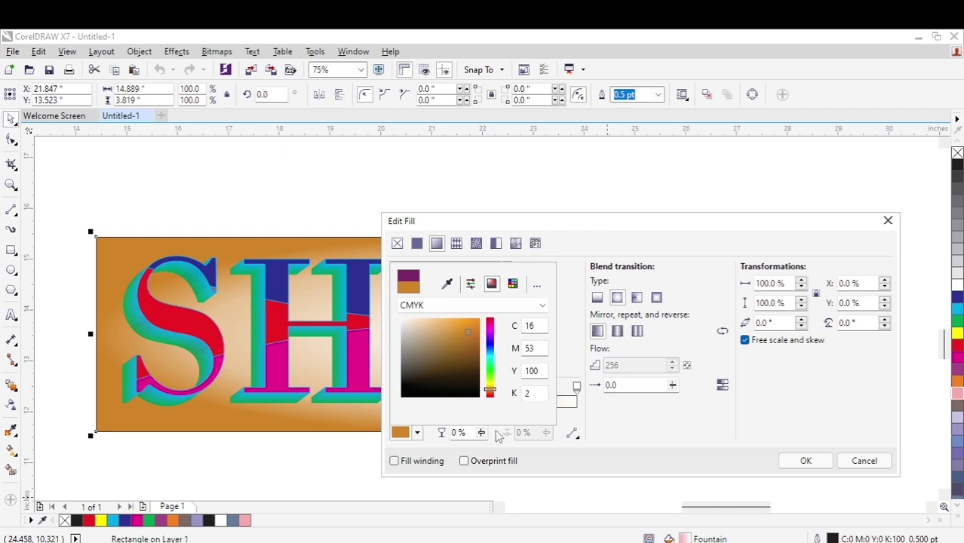
{"action": "left_click", "coordinate": [794, 465]}
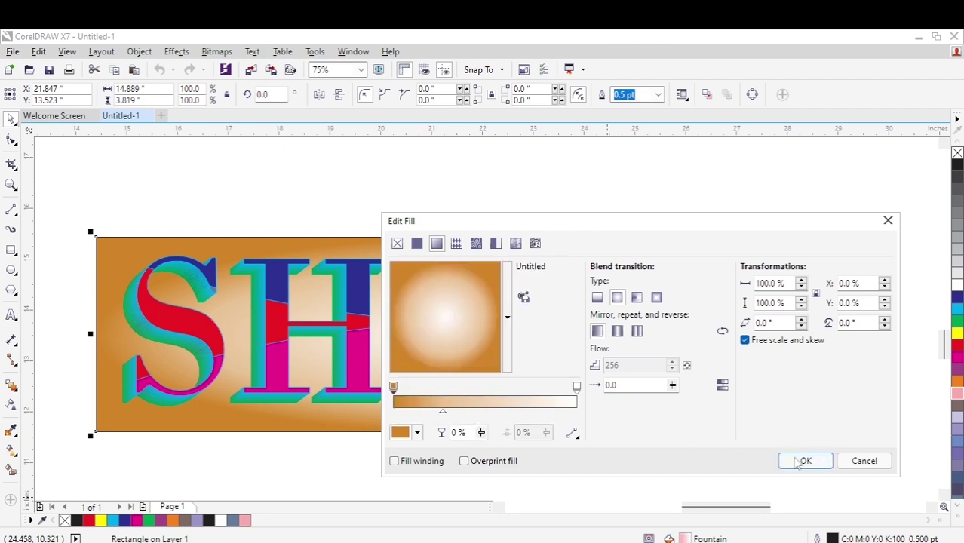
{"action": "left_click", "coordinate": [803, 461]}
{"action": "scroll", "coordinate": [513, 382], "scroll_direction": "down", "scroll_amount": 1}
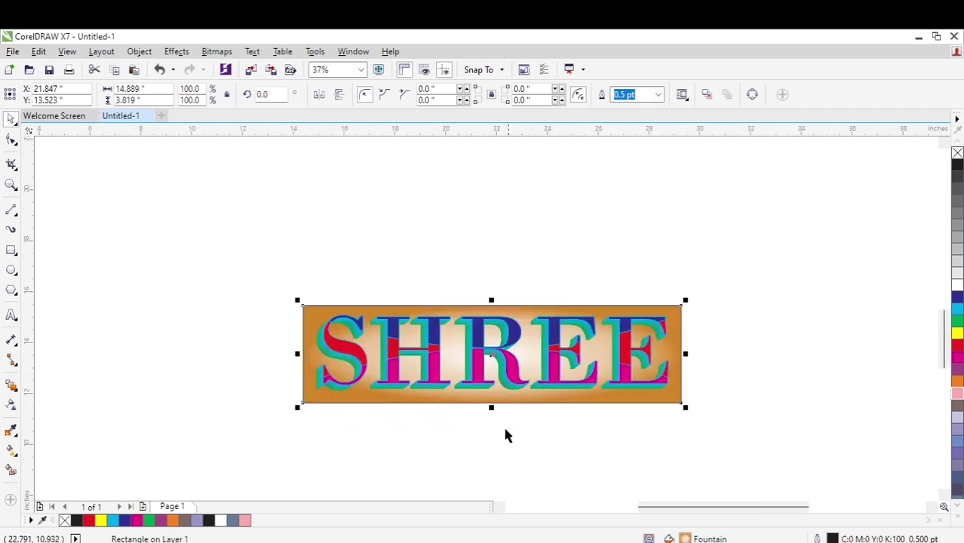
{"action": "left_click", "coordinate": [488, 435]}
{"action": "key", "text": "F4"}
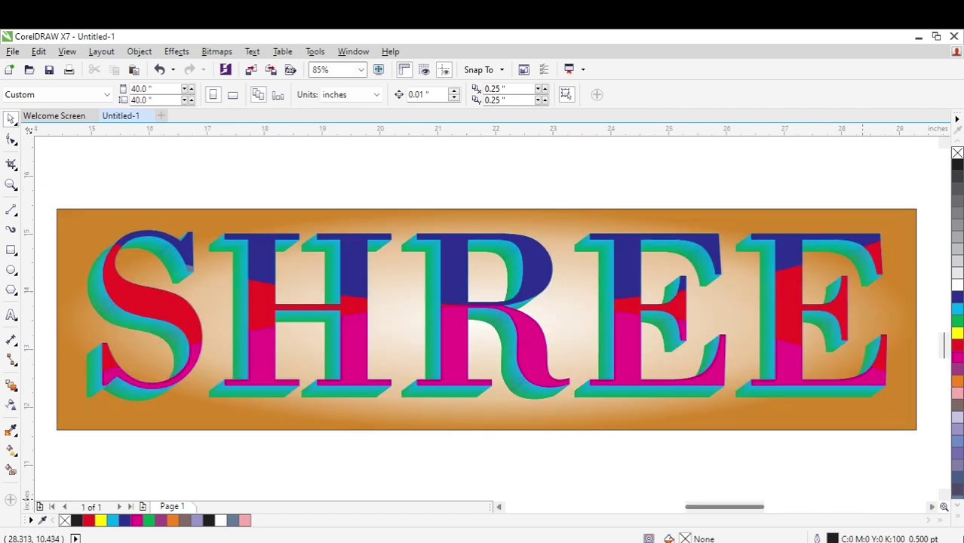